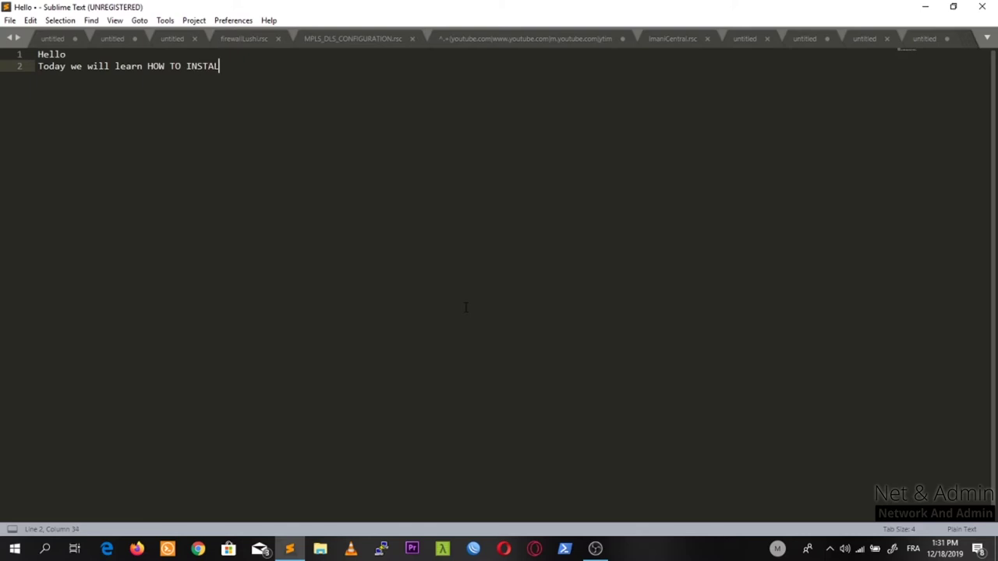
- Complete the second line of the note so it reads "Today we will learn HOW TO INSTALL GNS3 on windows10"
type("GNS3 on window")
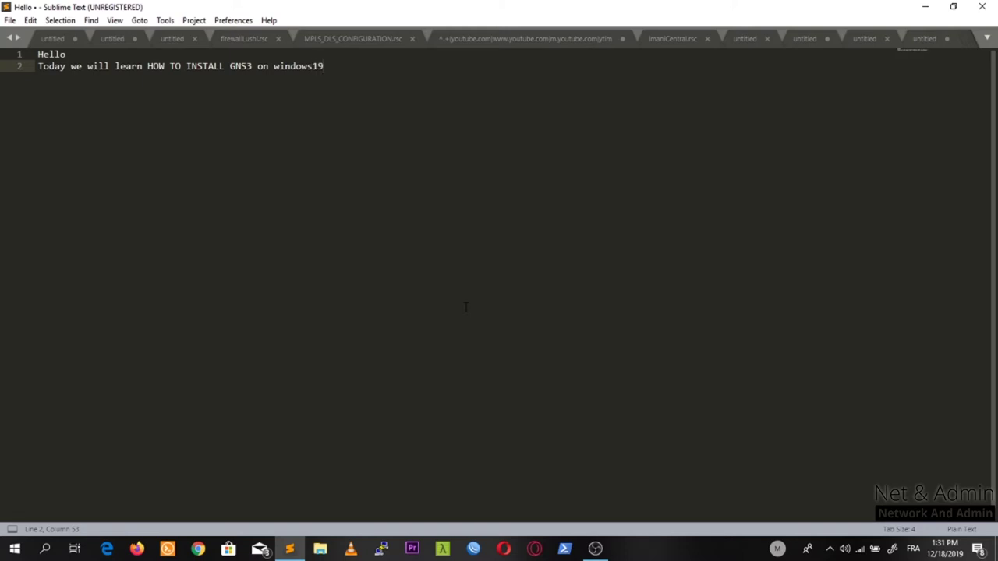
type("s10")
key("Return")
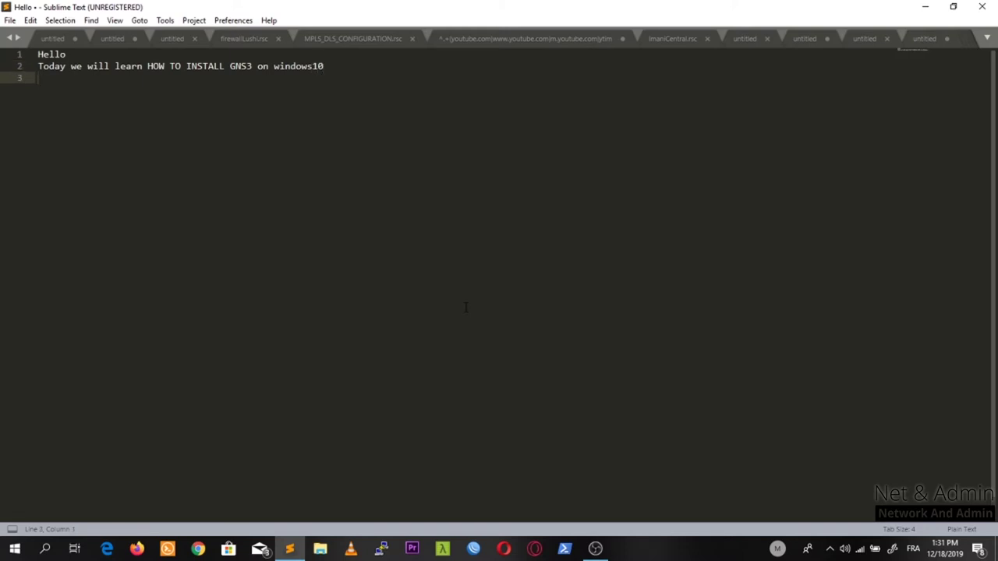
- Leave a blank line and add "- First you must check if your computer is able to work with GNS3"
key("Return")
type("-  First you must check if your computer is able to work with GNS")
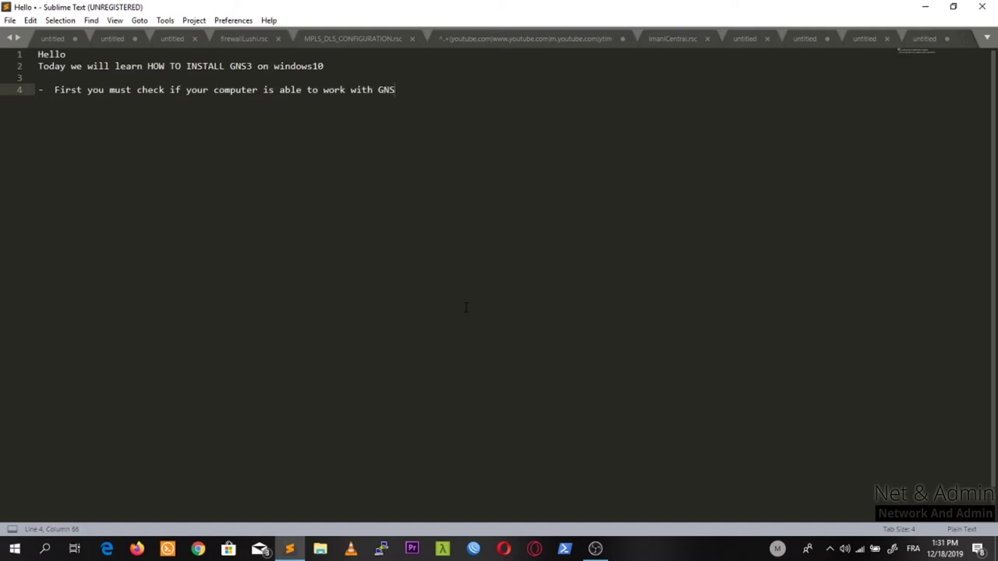
type("3")
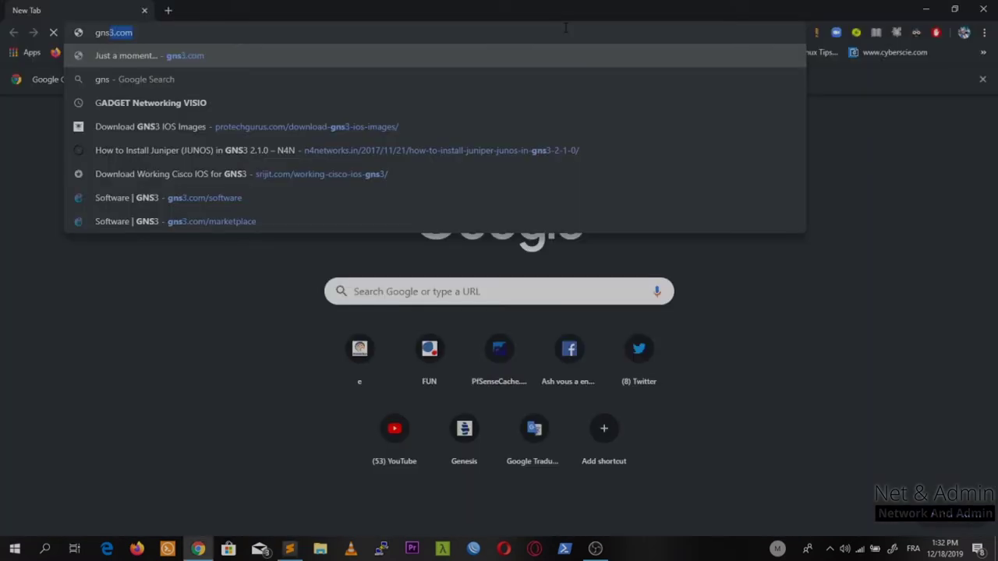
- Switch to Chrome and open the requirements section of the software page on gns3.com
key("Return")
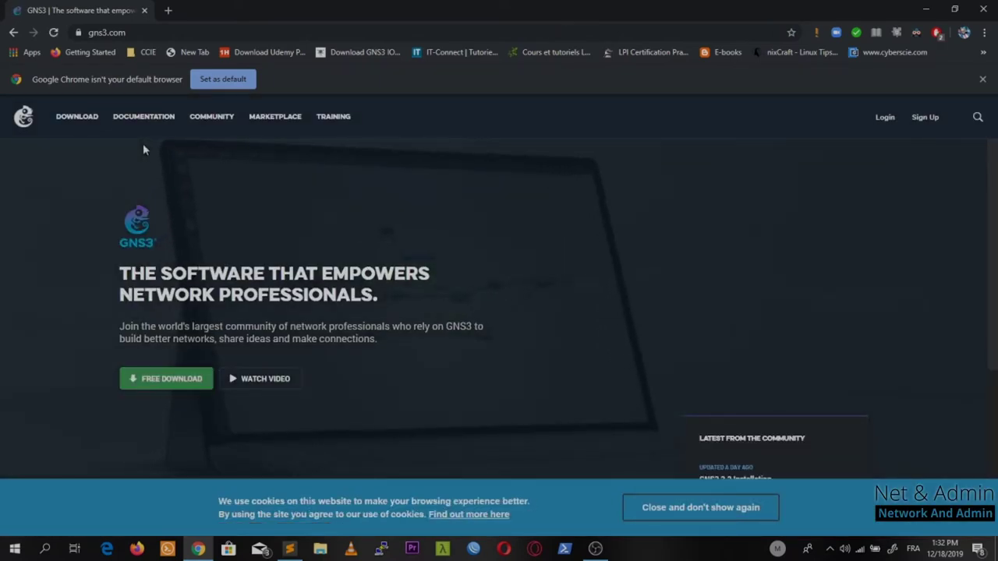
left_click(74, 117)
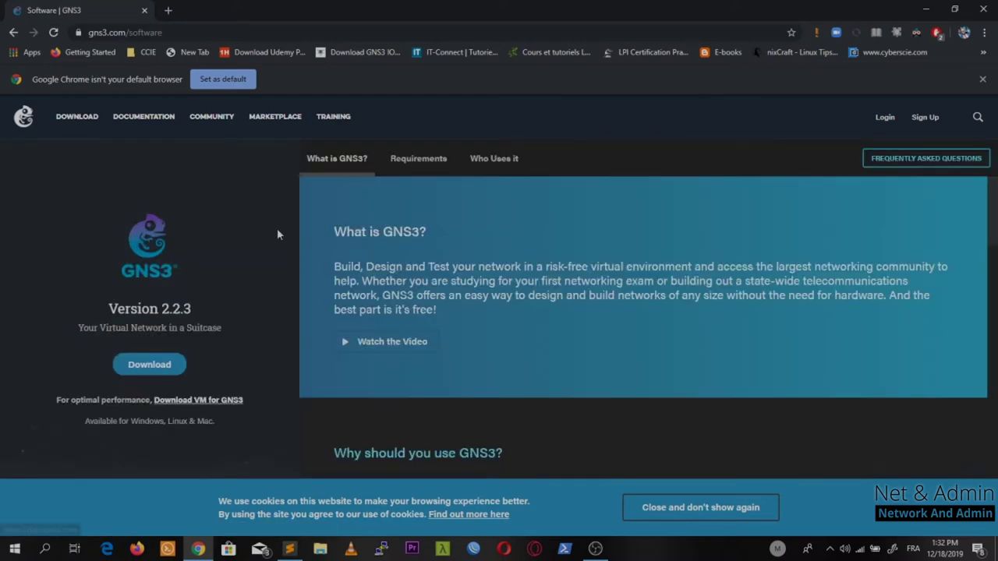
left_click(426, 164)
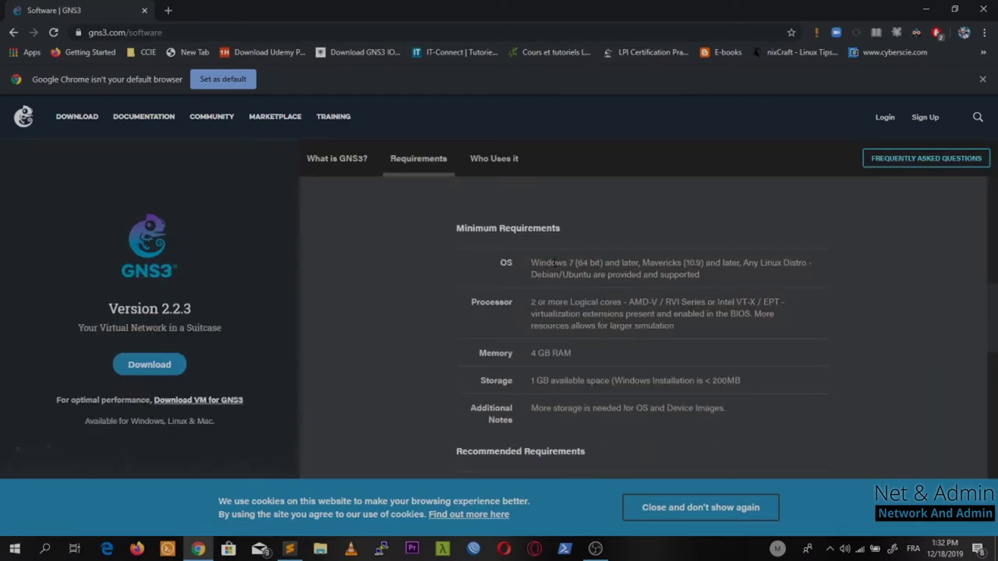
- Review the minimum requirements for GNS3: operating system, processor, memory, storage and additional notes
left_click_drag(539, 262, 683, 263)
left_click(686, 265)
left_click_drag(530, 309, 610, 326)
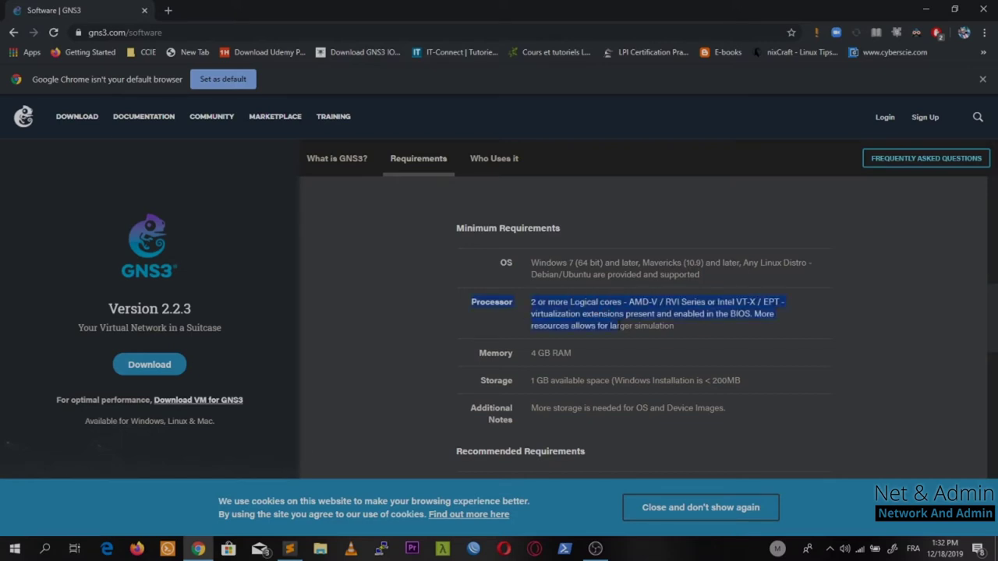
left_click(687, 331)
left_click_drag(529, 356, 580, 355)
left_click_drag(530, 384, 627, 382)
left_click(542, 413)
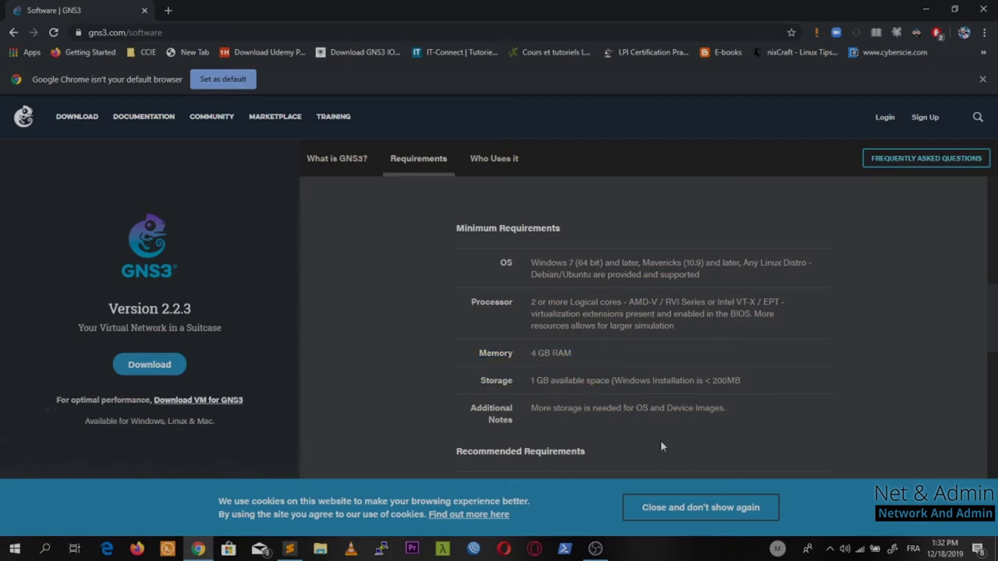
left_click_drag(993, 324, 993, 309)
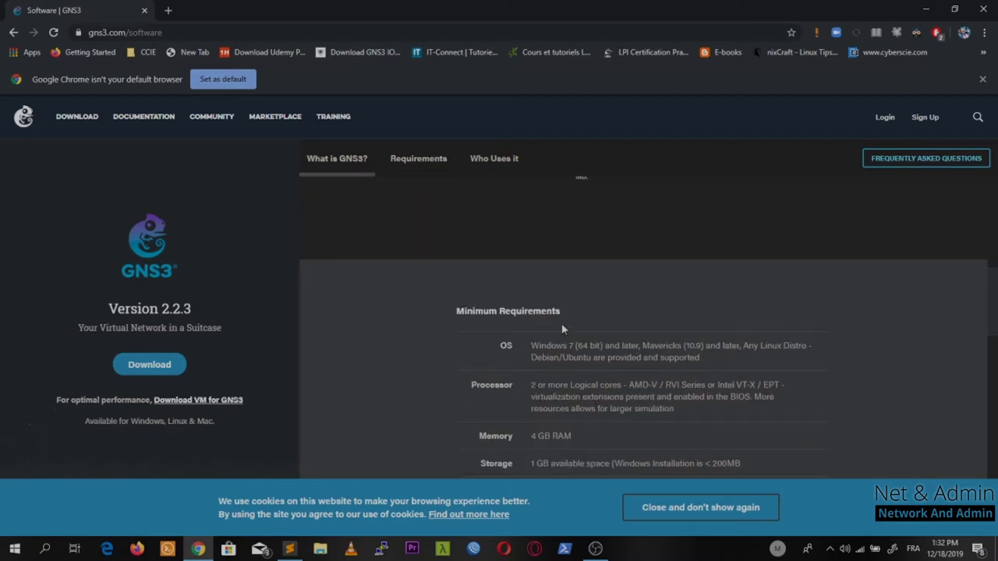
- Review the recommended requirements for GNS3: operating system, processor, memory, storage and additional notes
left_click_drag(993, 276, 993, 338)
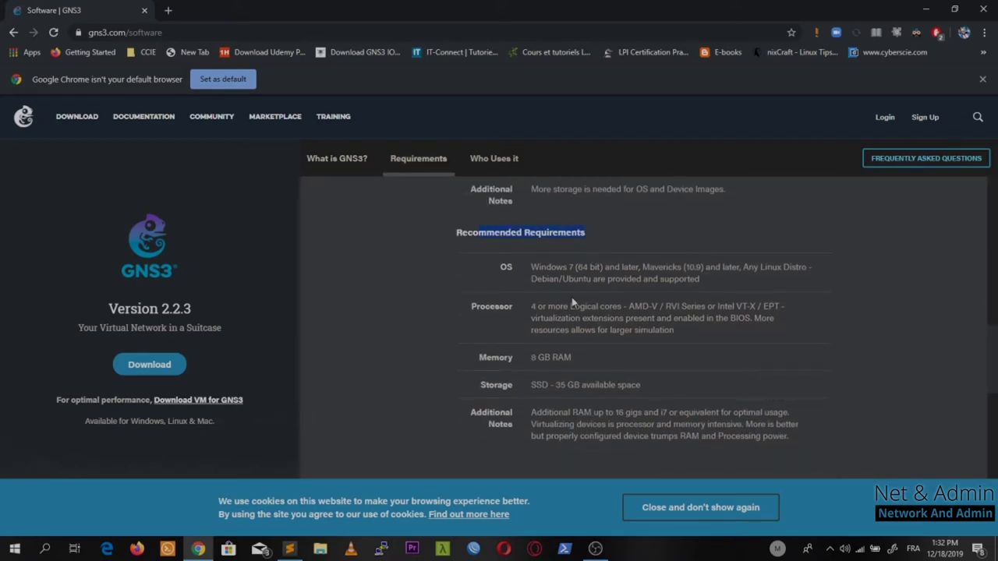
left_click_drag(528, 268, 599, 262)
left_click_drag(535, 303, 675, 332)
left_click_drag(531, 357, 640, 390)
left_click_drag(788, 437, 605, 412)
left_click(715, 343)
key("ctrl+a")
mouse_move(987, 342)
left_mouse_down()
mouse_move(987, 263)
mouse_move(996, 335)
left_mouse_up()
left_click(902, 322)
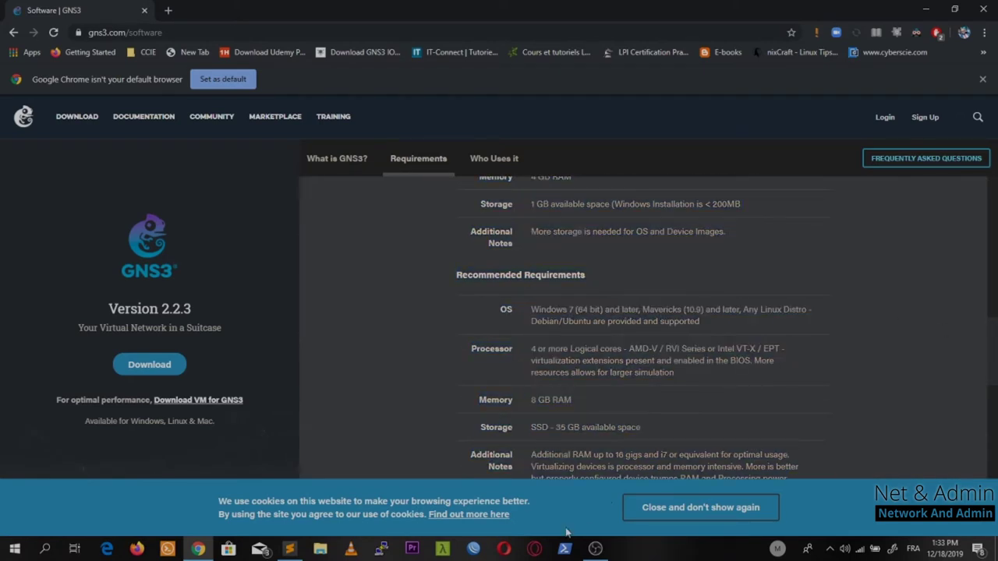
- Display the computer's system properties from This PC in File Explorer to check the processor, memory and system type
left_click(319, 549)
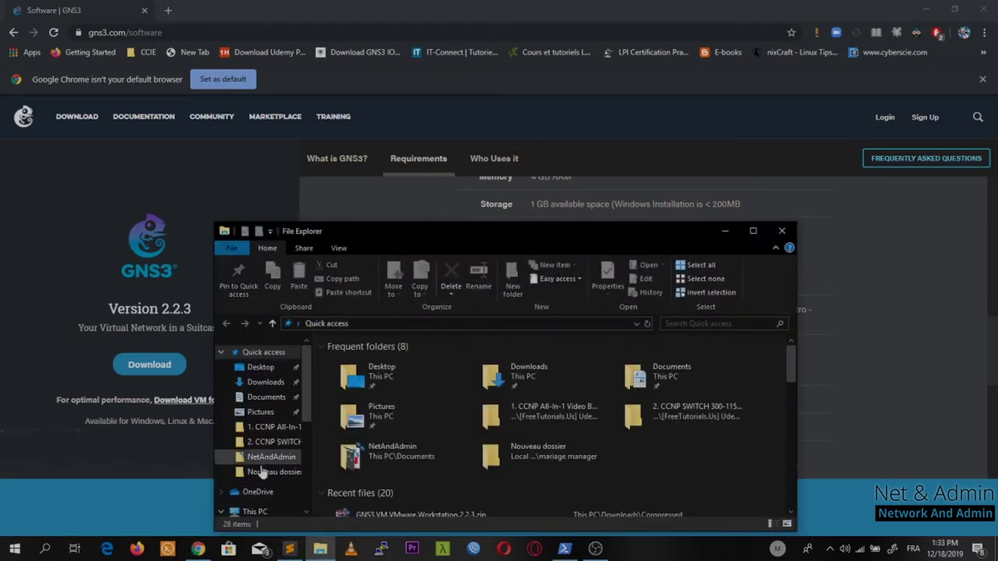
right_click(248, 511)
left_click(280, 499)
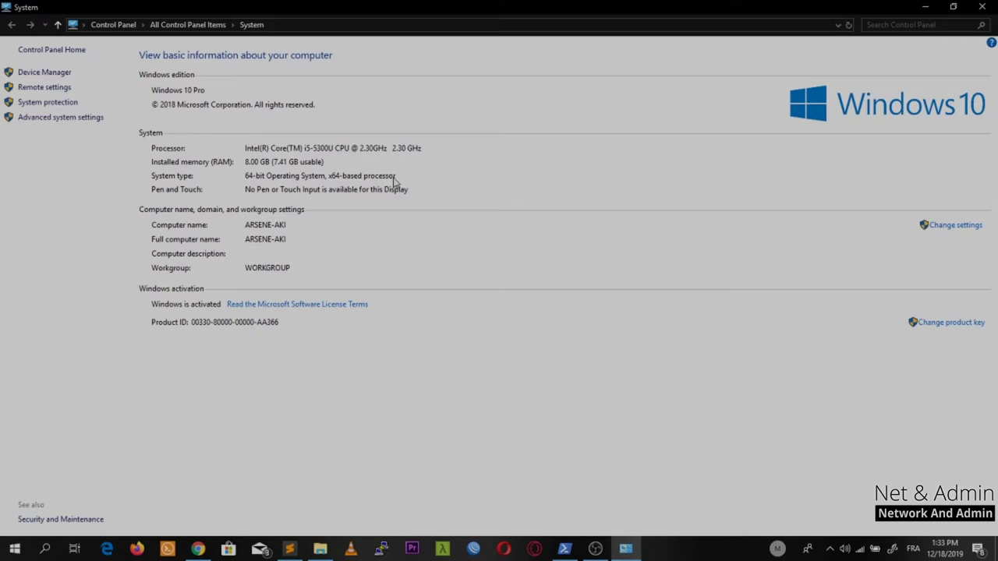
- Check in Task Manager's CPU performance details whether virtualization is enabled, closing the System window and minimizing Task Manager
right_click(697, 551)
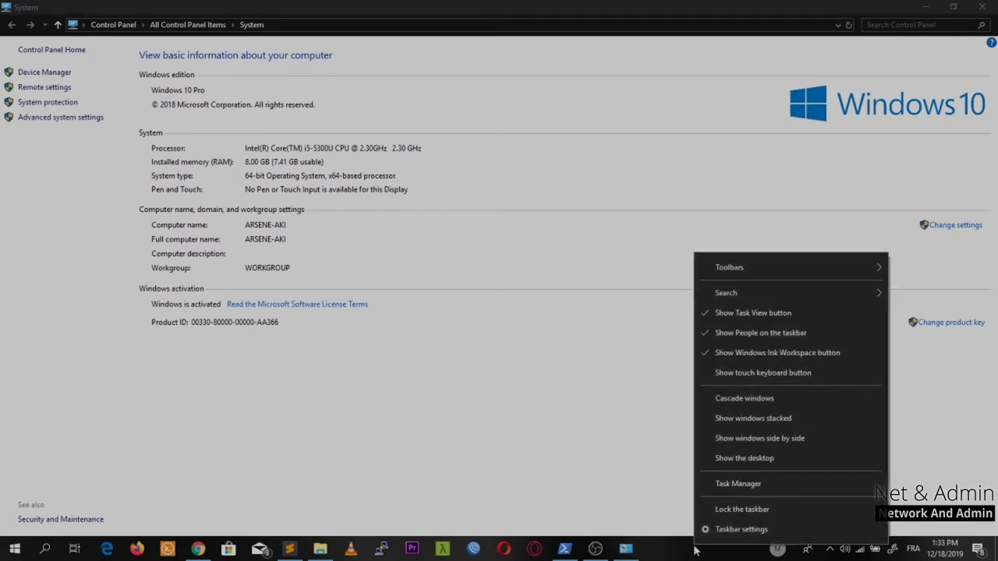
left_click(737, 483)
left_click(981, 7)
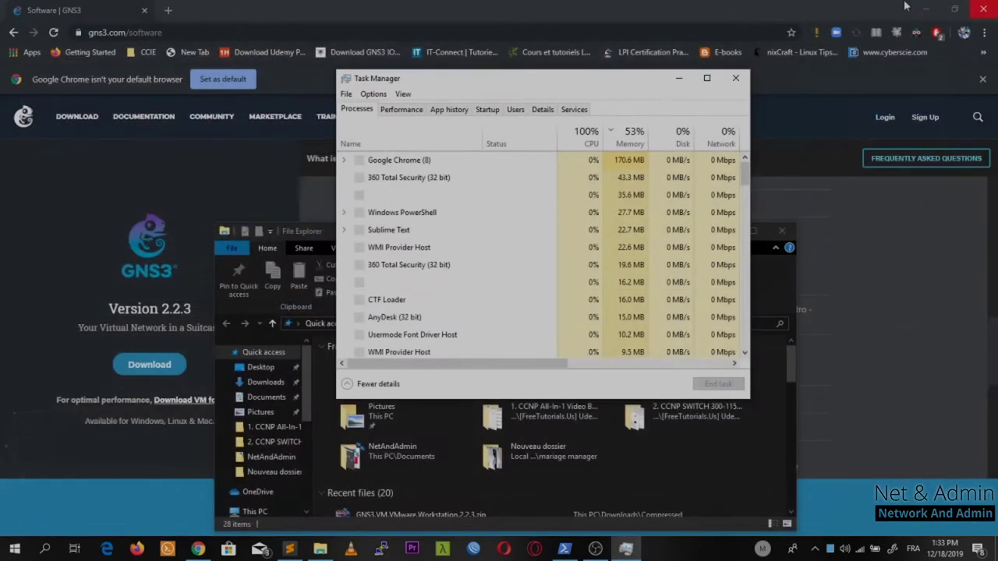
left_click(401, 109)
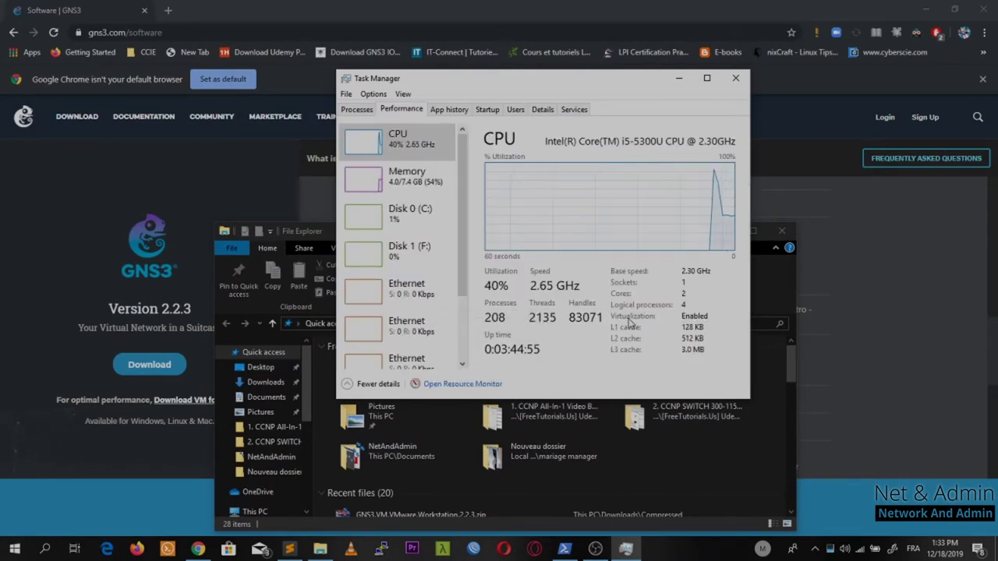
left_click_drag(702, 310, 690, 248)
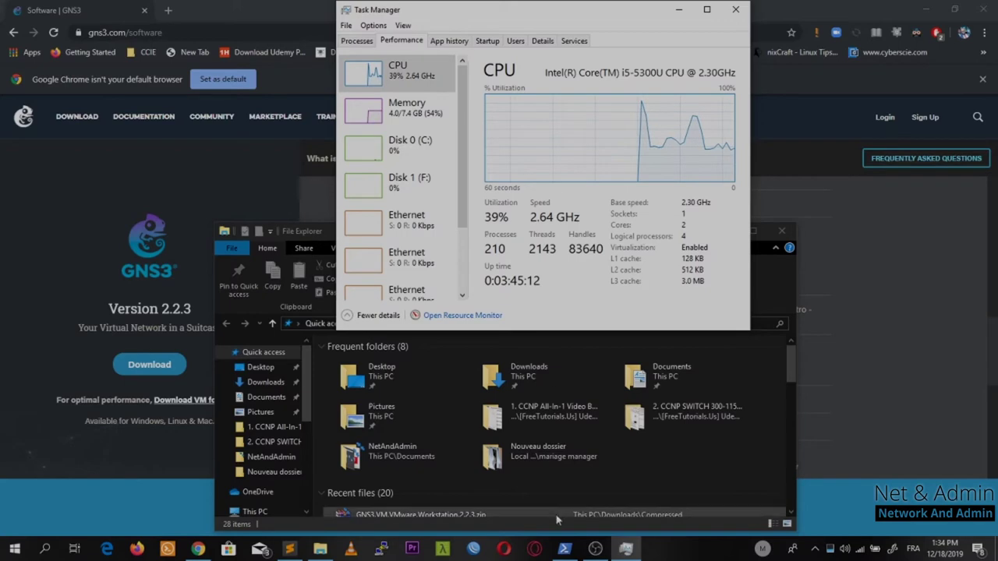
left_click(685, 10)
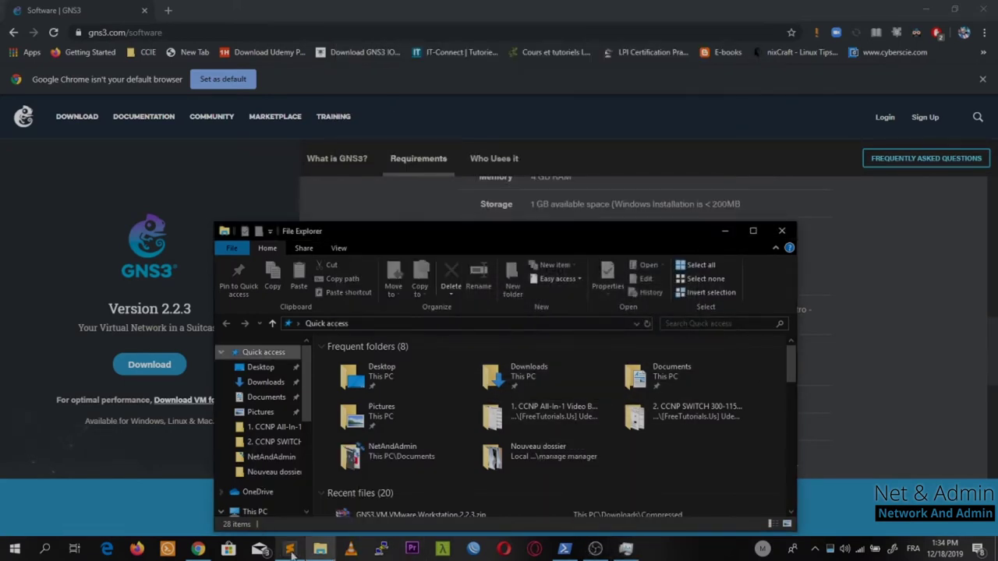
- Return to the Sublime Text note and append "(The virtualization must be ENABLE)" to the first instruction
left_click(289, 549)
type("(T")
type("he virtuali")
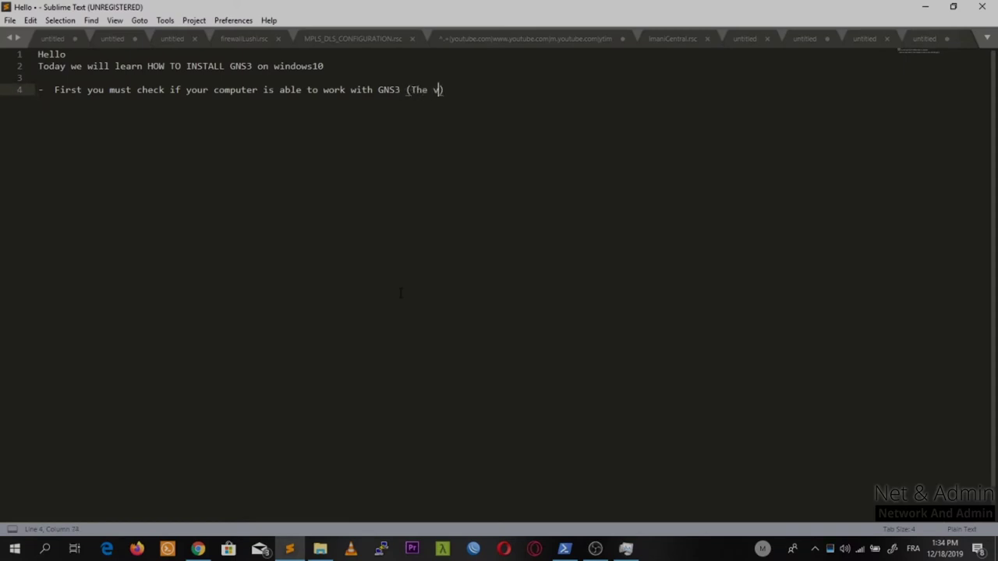
type("zation must be ENABLE")
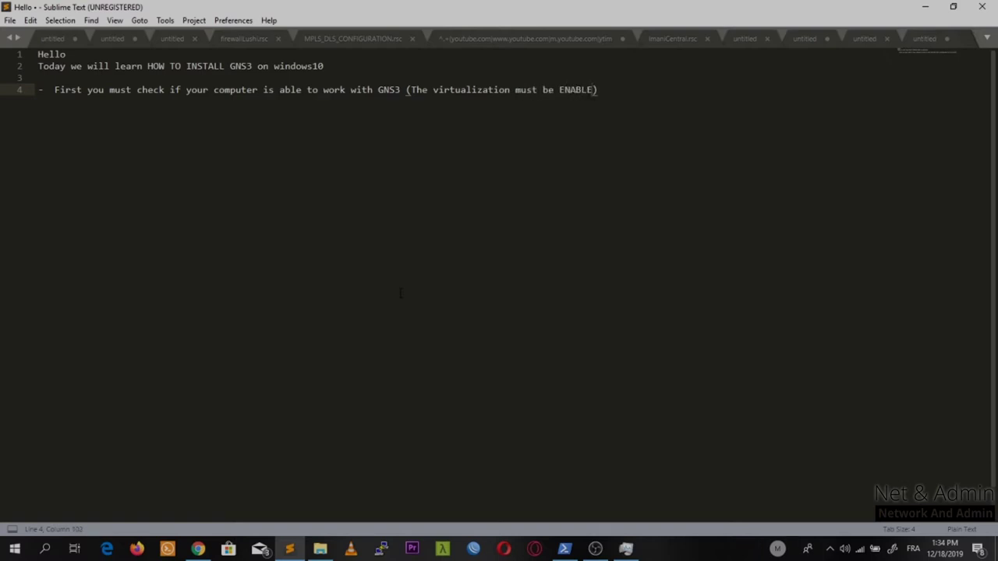
- Return to the GNS3 page in Chrome, start the software download and log in with the saved account credentials
left_click(926, 7)
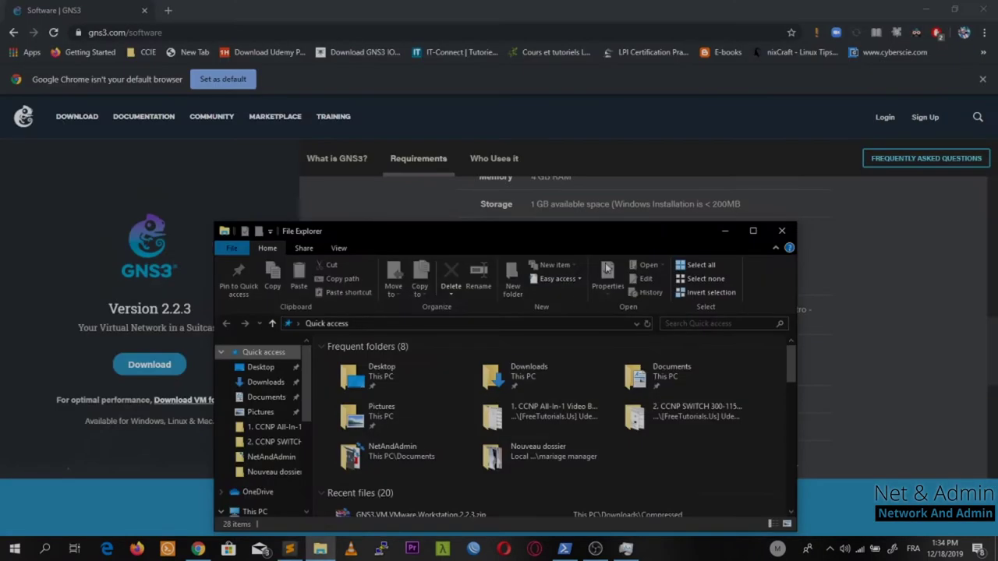
left_click(722, 232)
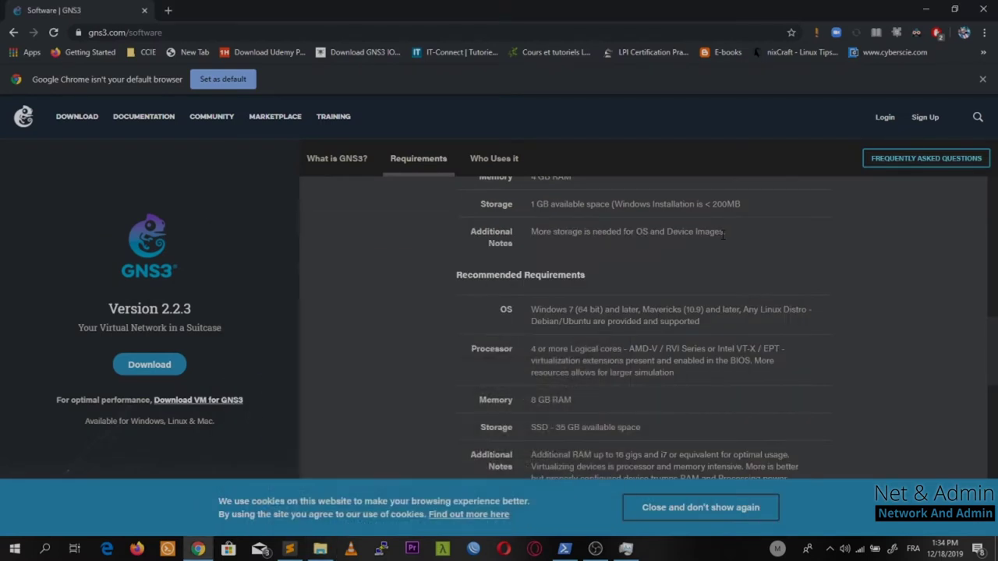
left_click(148, 364)
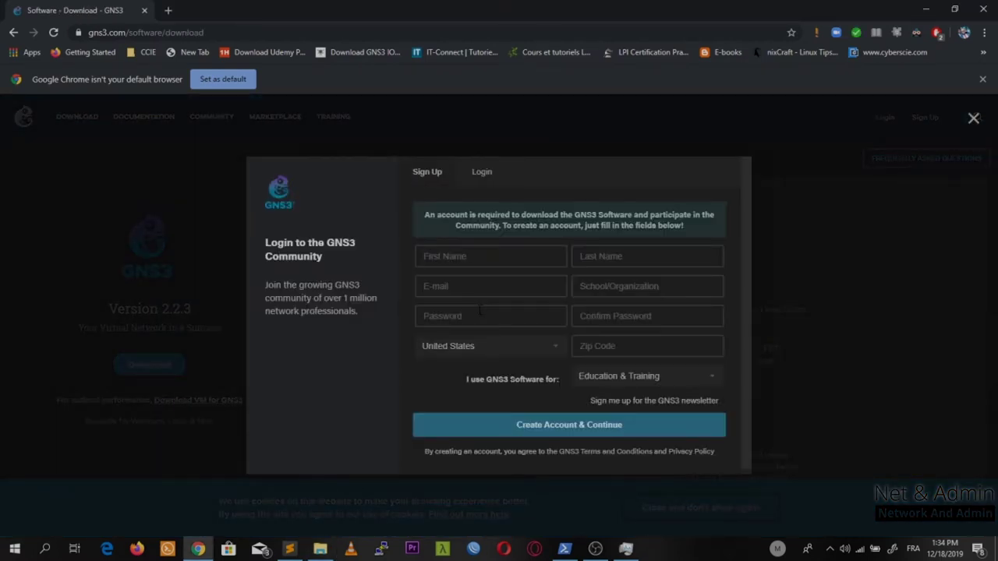
left_click(481, 171)
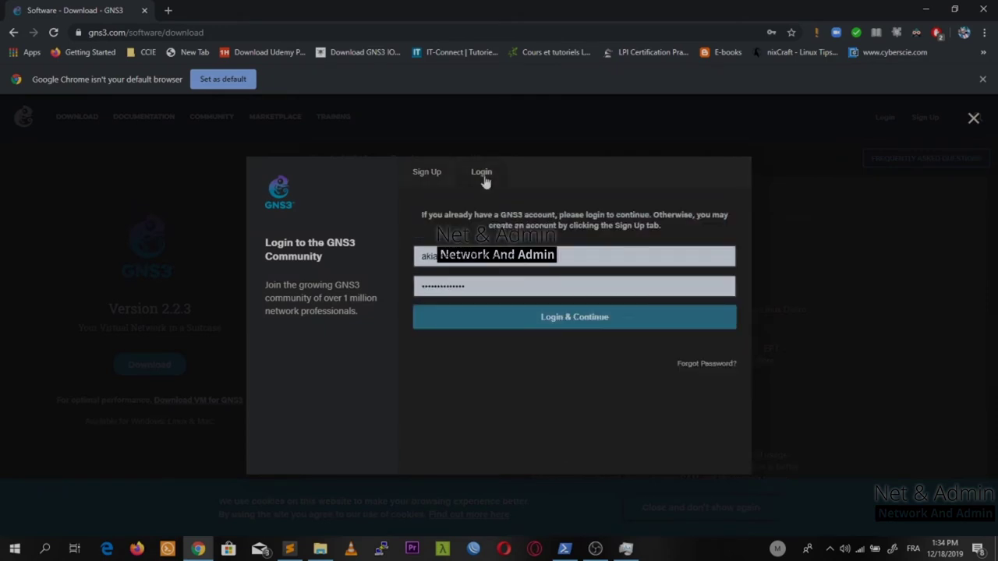
left_click(530, 317)
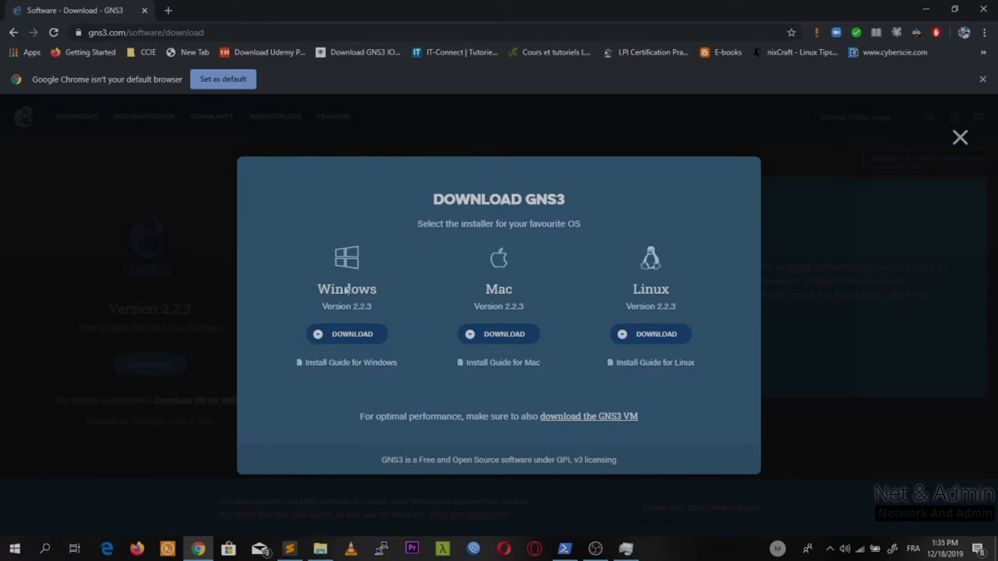
- Download the Windows installer of GNS3 2.2.3, check its download progress and close the exclusive offer popup
left_click(350, 336)
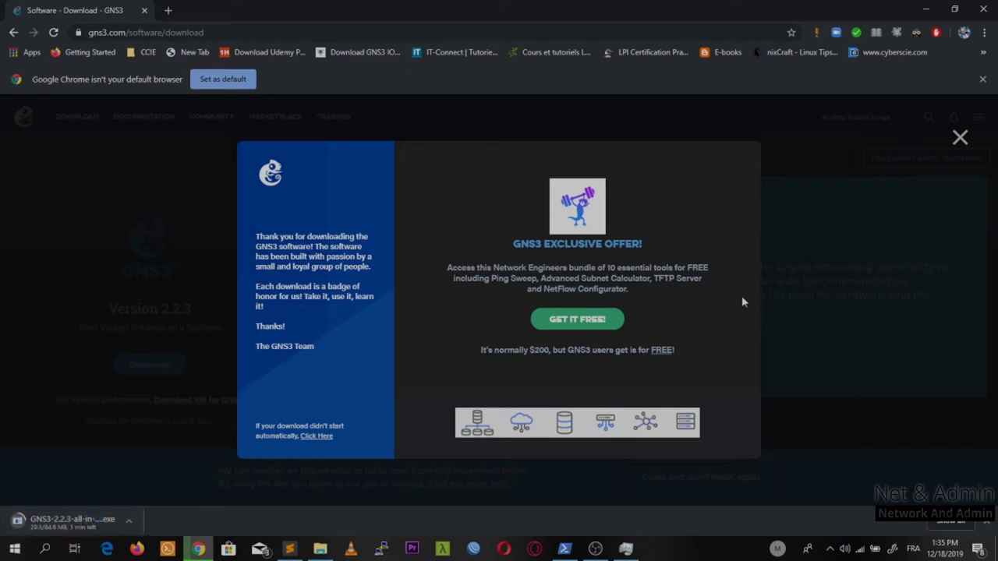
key("ctrl+j")
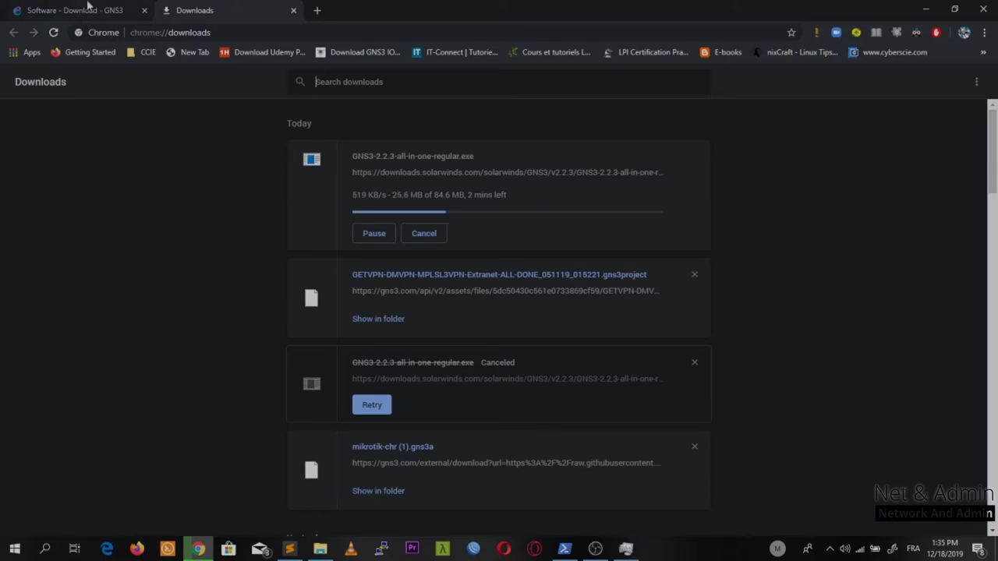
left_click(86, 9)
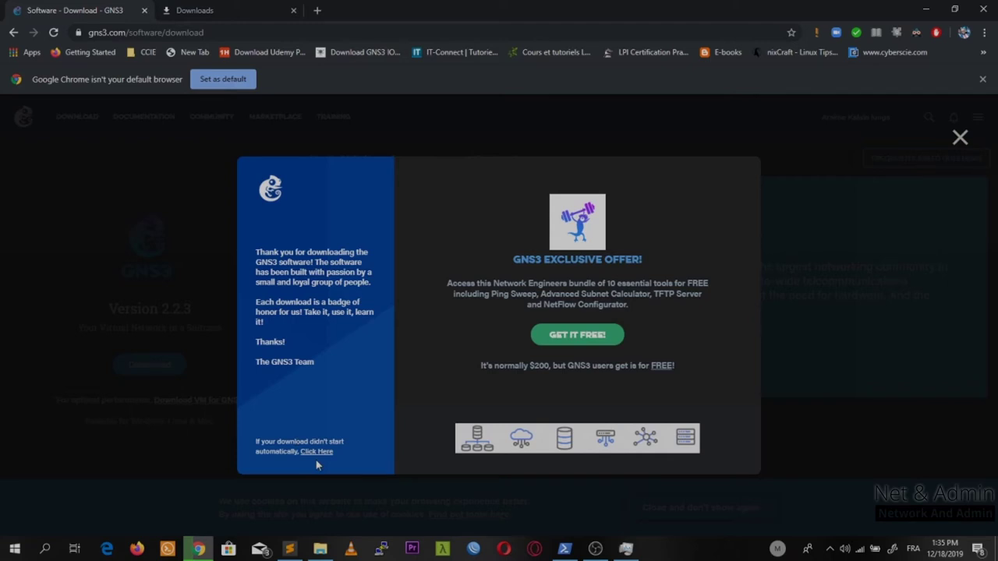
left_click(959, 138)
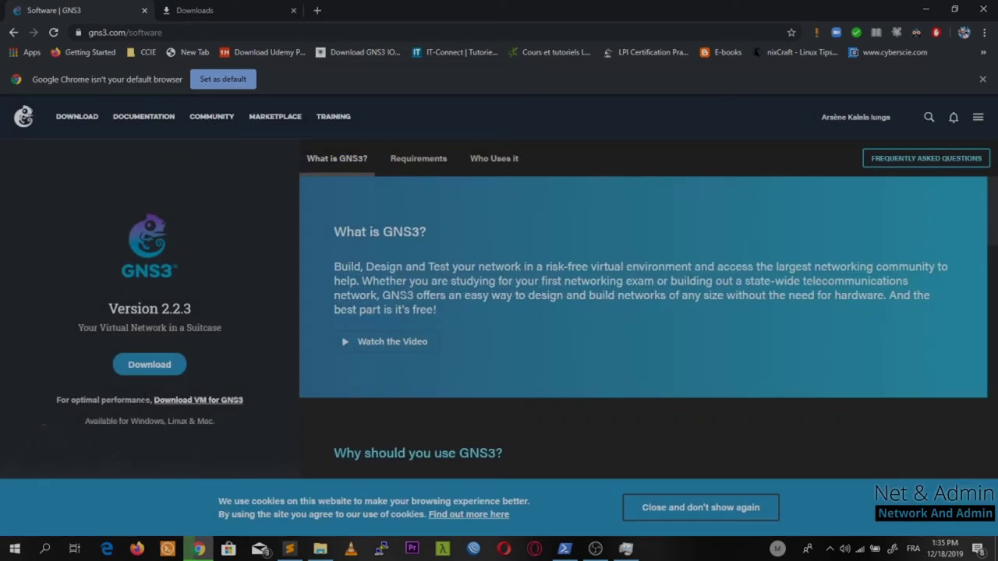
- Copy the page's "For optimal performance, Download VM for GNS3" text and add "- Secondly you must download GNS3.exe" to the Sublime Text note
left_click_drag(54, 403, 251, 403)
key("ctrl+c")
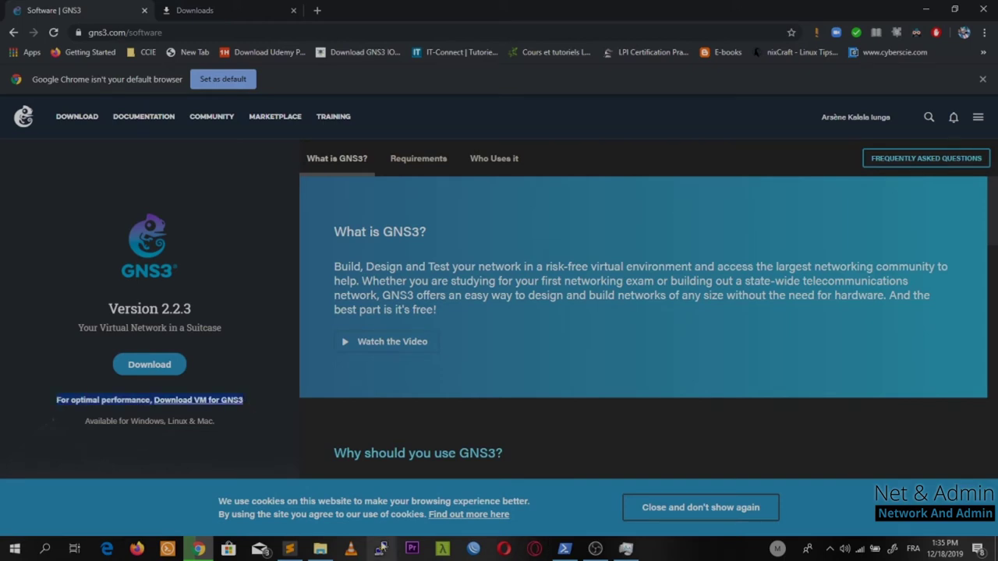
left_click(289, 549)
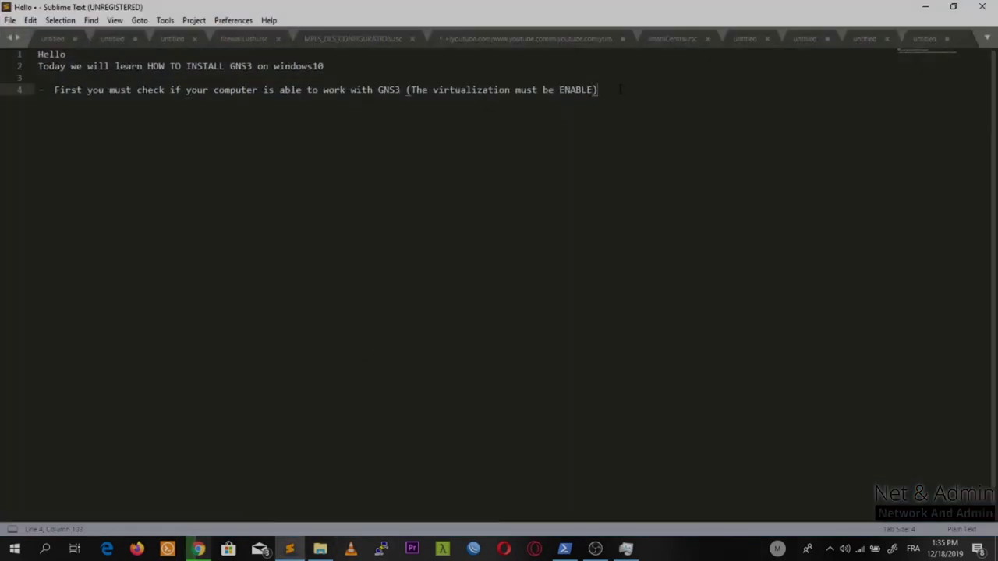
key("Return")
type("- Secaondly you must download GNS3")
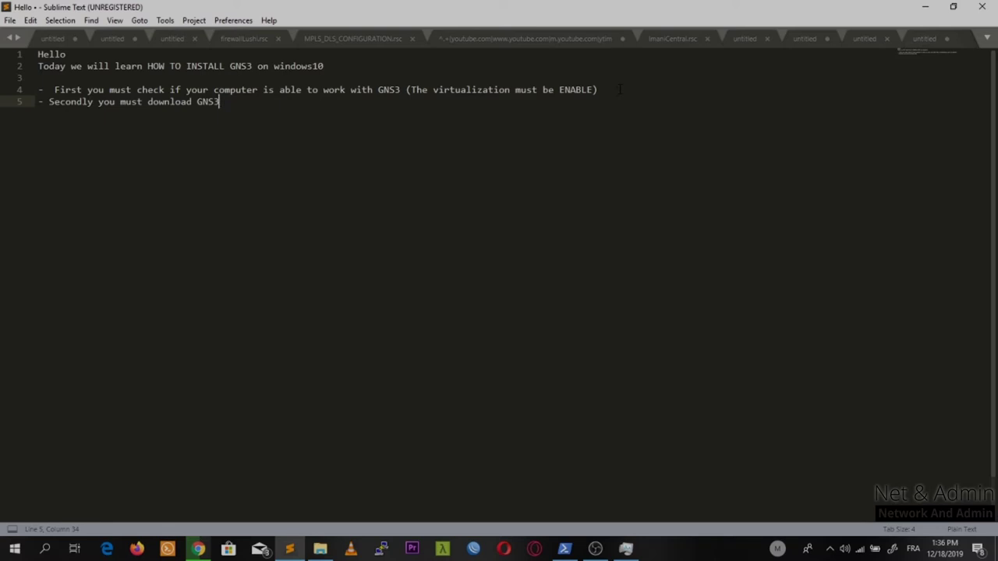
type(".exe")
- Append "(You require the count)" to the second instruction of the note
type(" (")
type("You ")
type("mus")
type("t ")
type("have ")
type("the com")
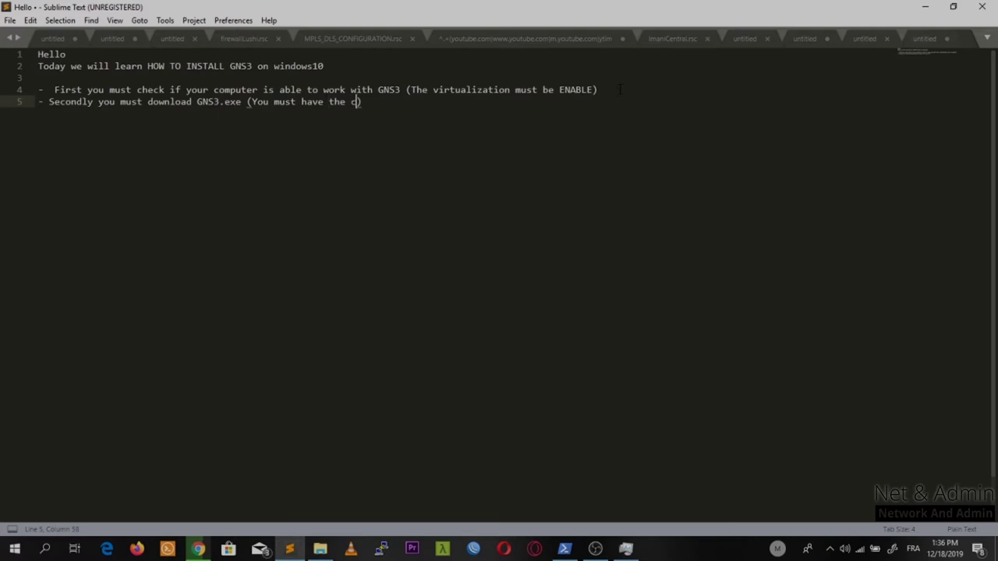
key("BackSpace")
key("BackSpace")
key("BackSpace")
key("BackSpace")
key("BackSpace")
key("BackSpace")
key("BackSpace")
key("BackSpace")
key("BackSpace")
key("BackSpace")
key("BackSpace")
key("BackSpace")
key("BackSpace")
key("BackSpace")
key("BackSpace")
key("BackSpace")
key("BackSpace")
type("require the comput")
key("BackSpace")
key("BackSpace")
key("BackSpace")
key("BackSpace")
type("unt)")
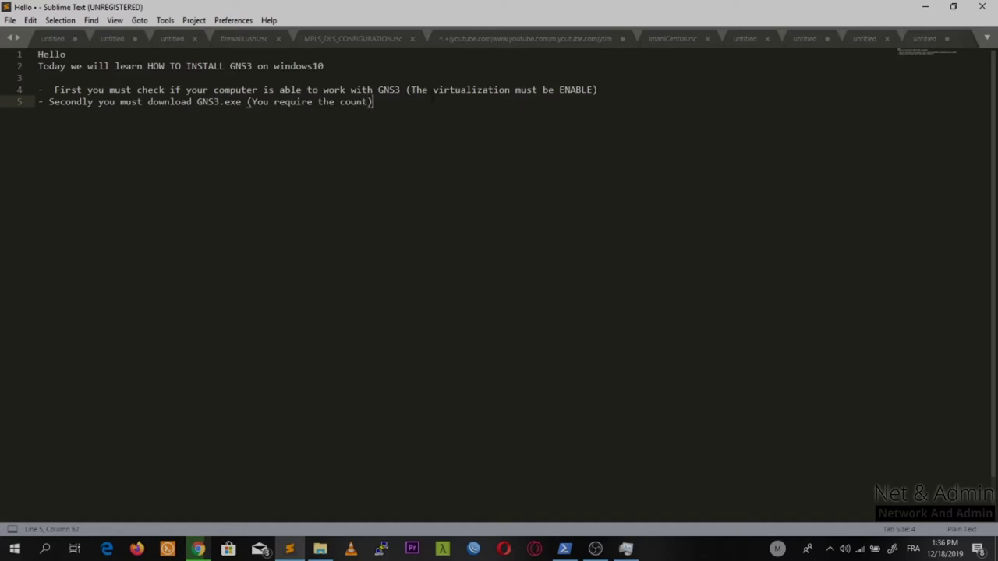
- Extend the second instruction of the note with "and" plus the copied text "For optimal performance, Download VM for GNS3"
type(" and")
key("ctrl+v")
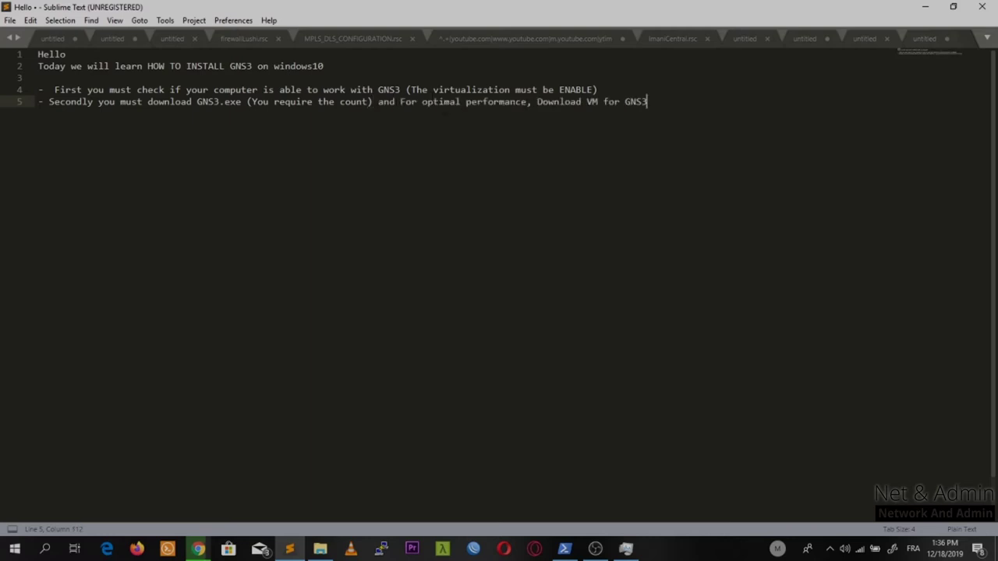
left_click_drag(538, 102, 648, 101)
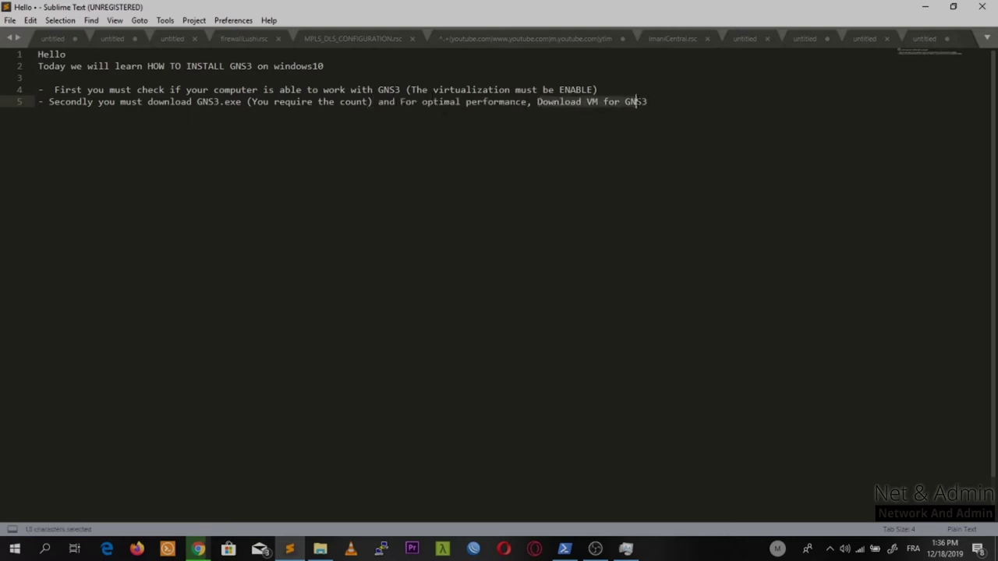
left_click(675, 115)
- Return to the GNS3 site in Chrome and open the GNS3 VM download page to view the available versions
left_click(925, 7)
left_click(254, 435)
left_click(204, 402)
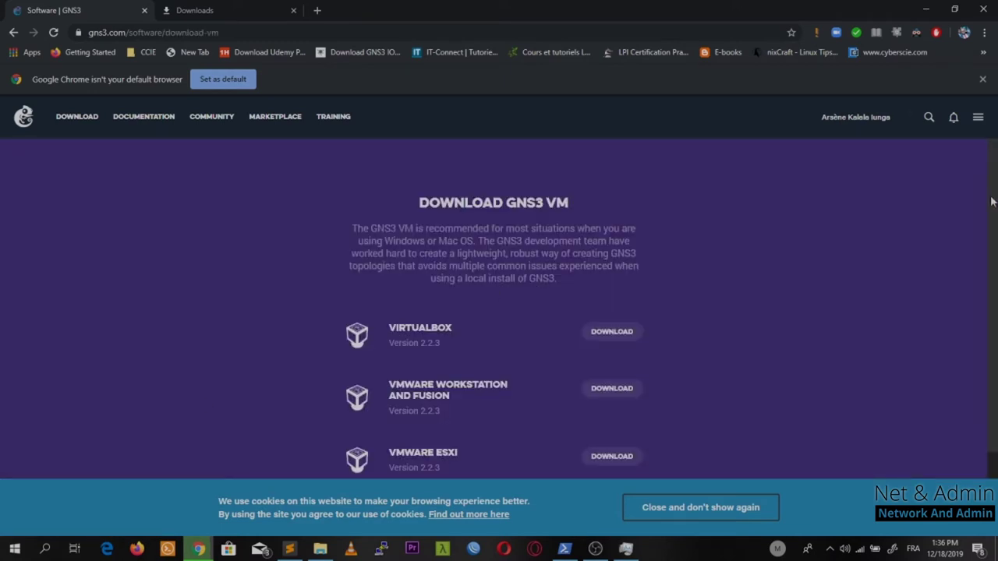
scroll(992, 264, "down", 1)
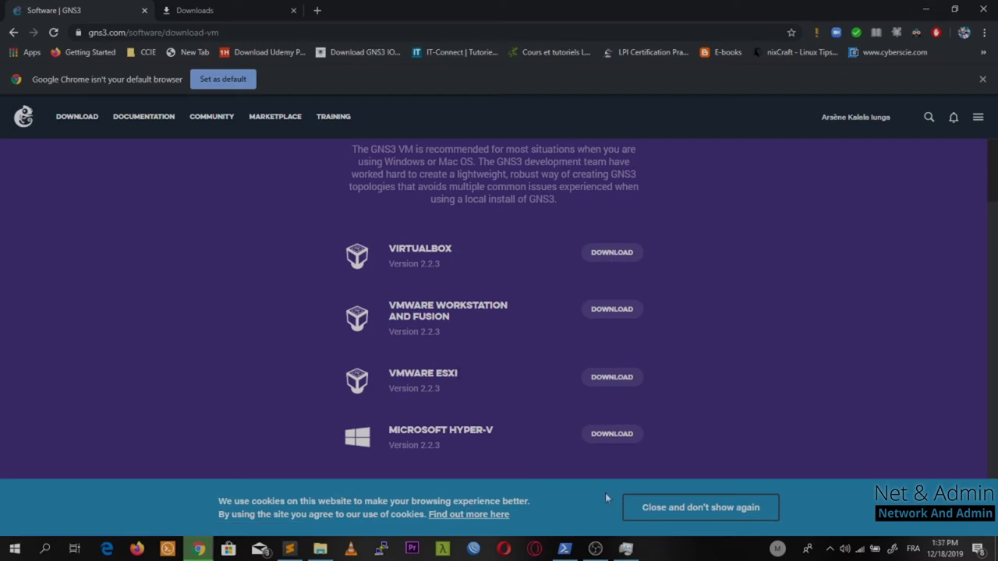
- Add the line "- Me I will download Vmware workastation" to the Sublime Text note and briefly show the desktop
left_click(295, 549)
key("Return")
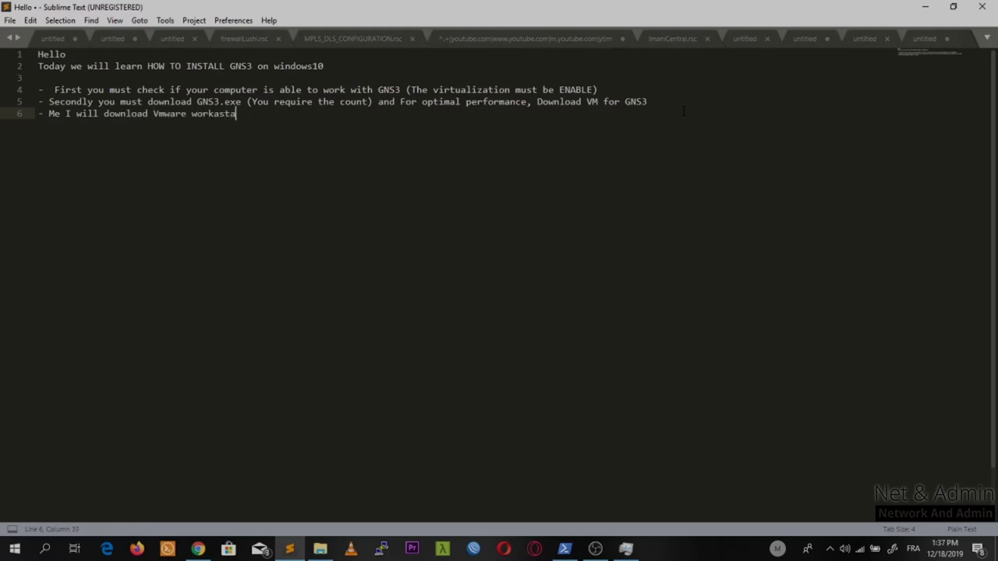
left_click(925, 7)
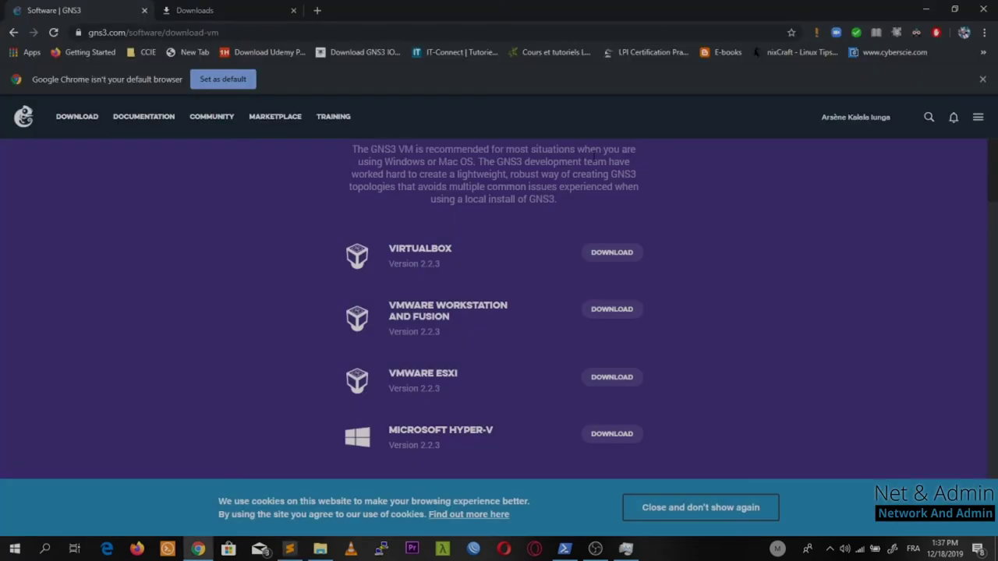
left_click(926, 8)
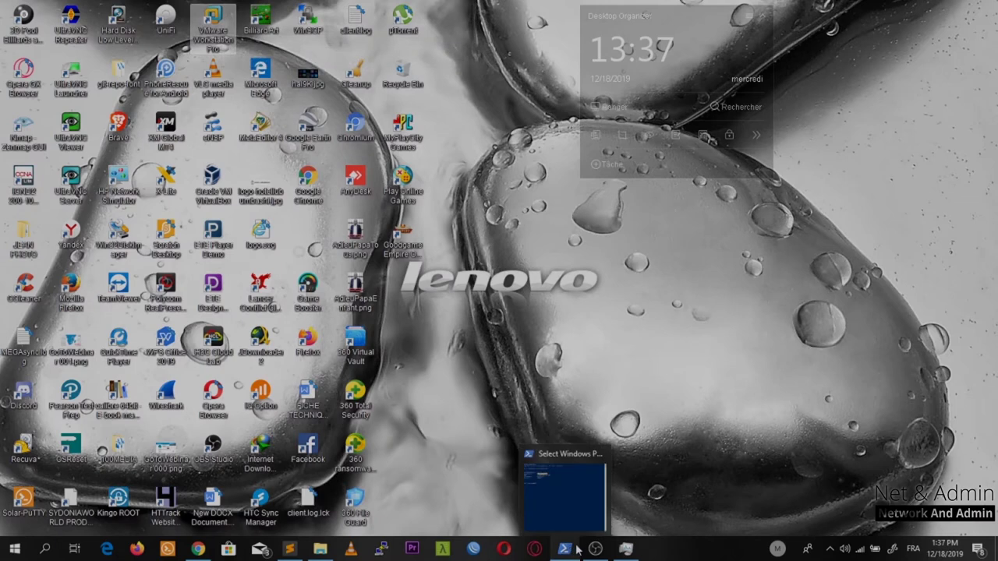
left_click(290, 549)
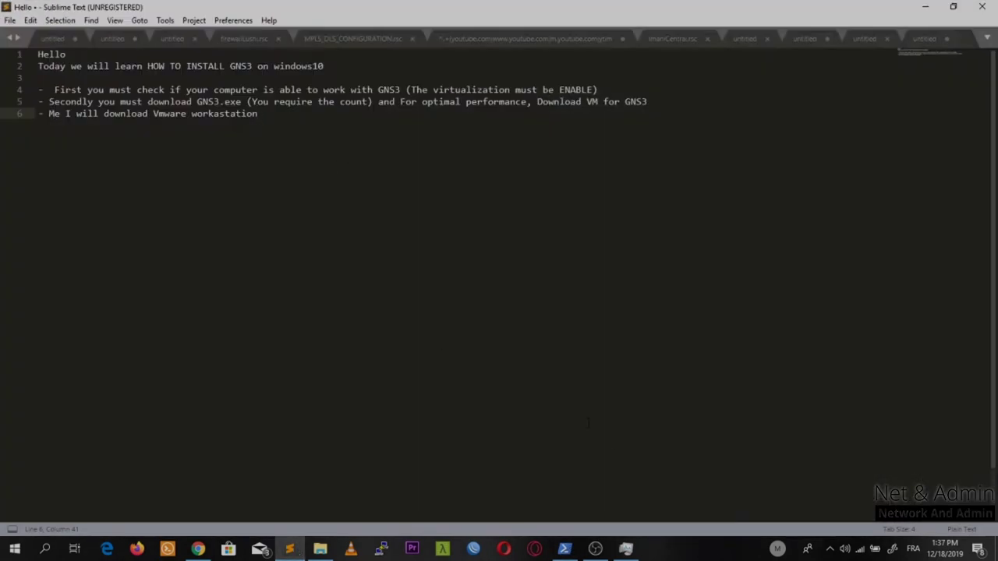
- Start downloading the GNS3 VM for VMware Workstation and Fusion in Chrome, and cancel that download
left_click(198, 549)
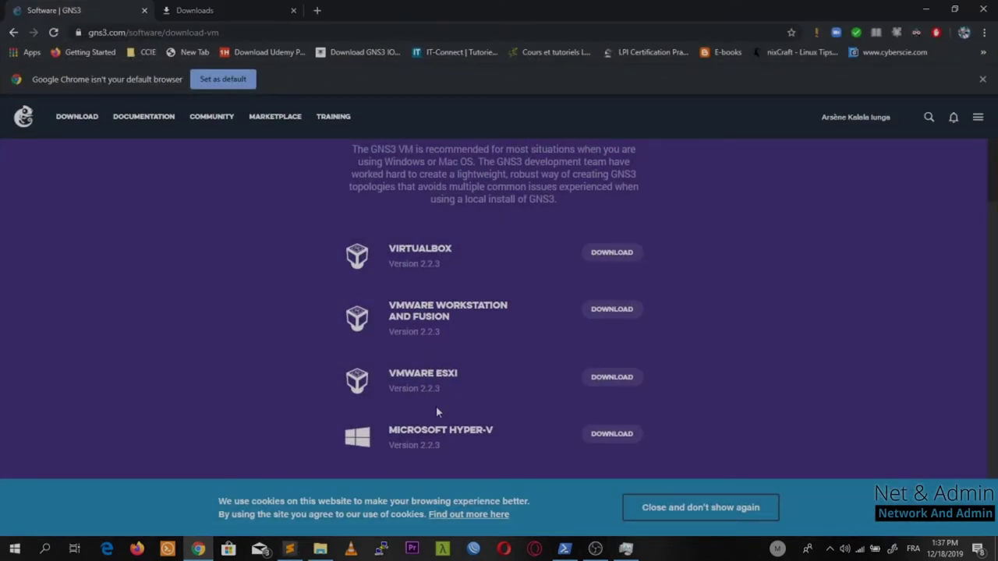
left_click(600, 312)
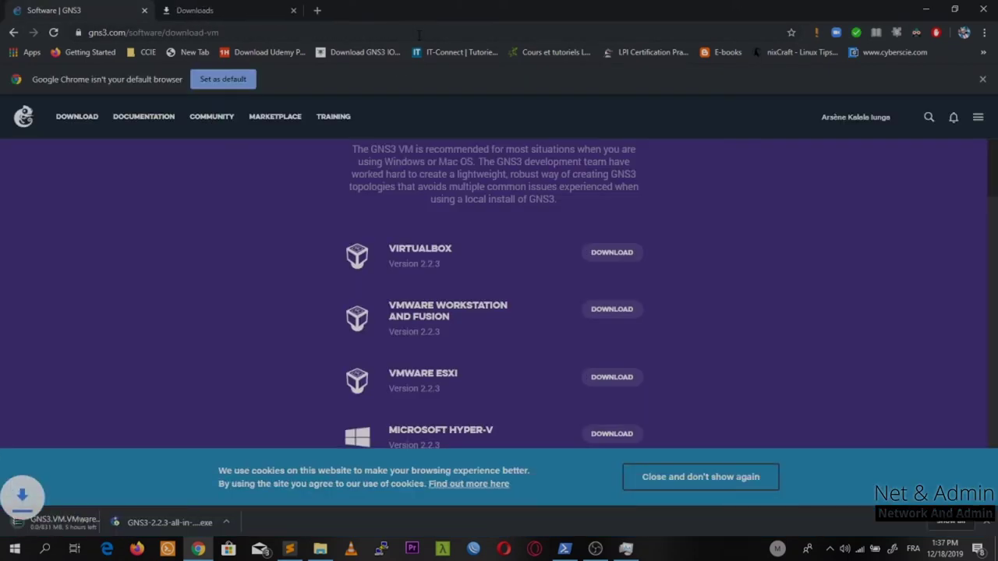
right_click(64, 521)
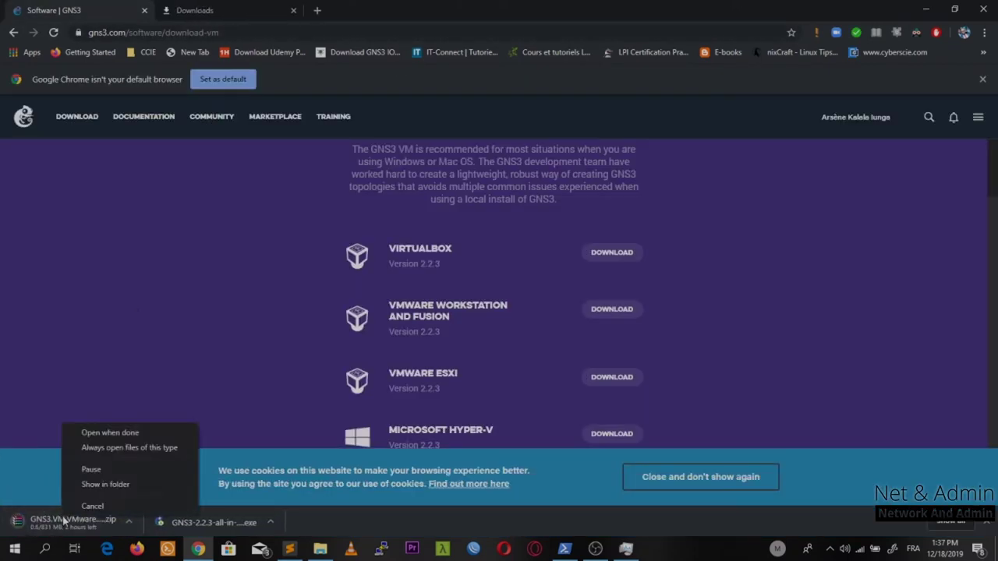
left_click(103, 505)
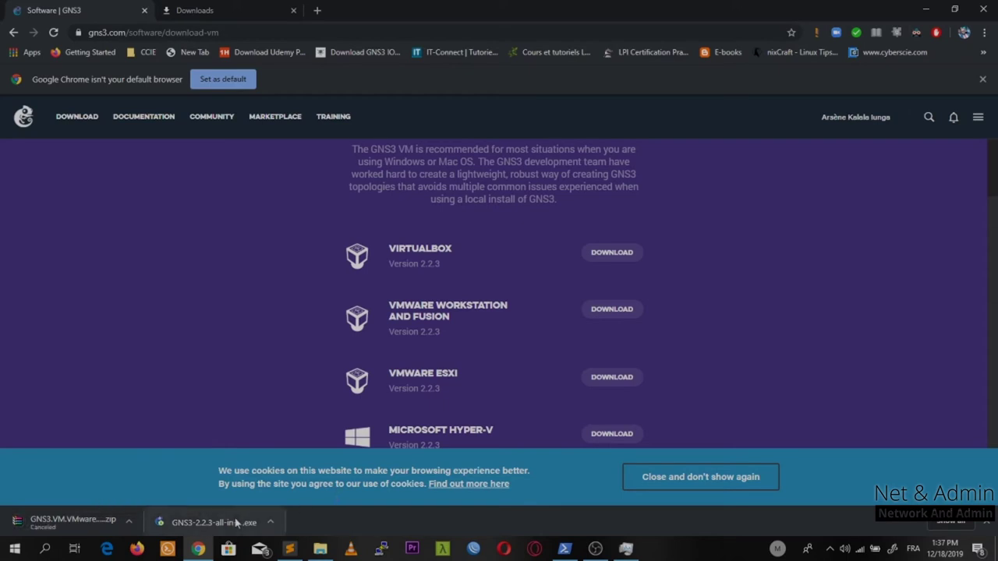
- Open Internet Download Manager and check the entry for GNS3.VM.VMware.Workstation.2.2.3.zip
left_click(830, 549)
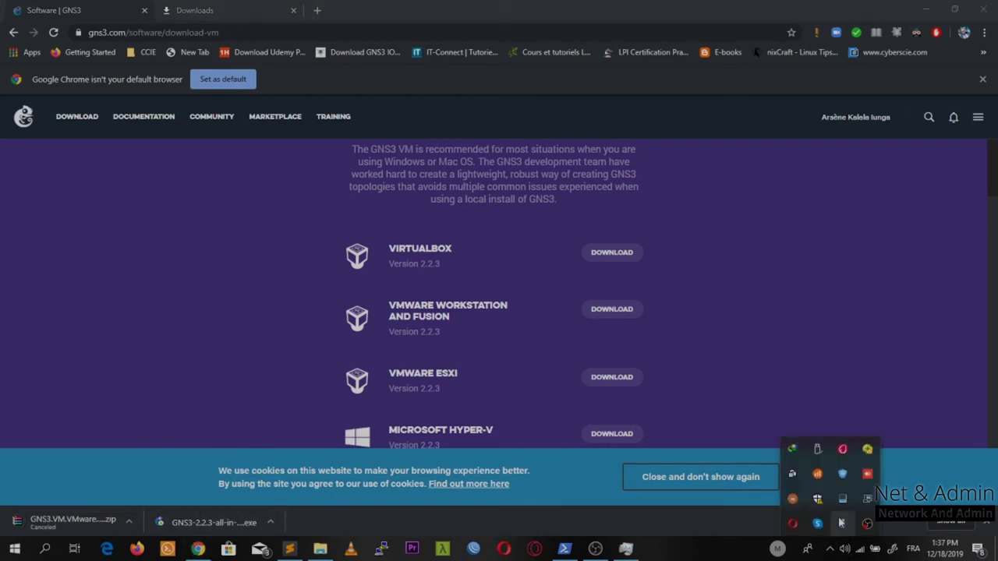
left_click(792, 449)
left_click(603, 450)
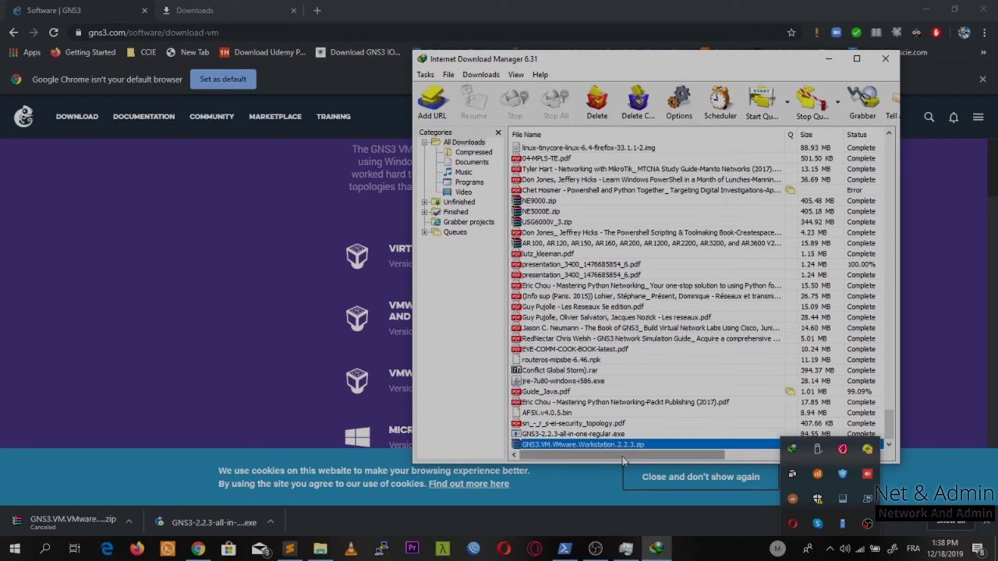
scroll(601, 448, "right", 5)
scroll(596, 447, "left", 5)
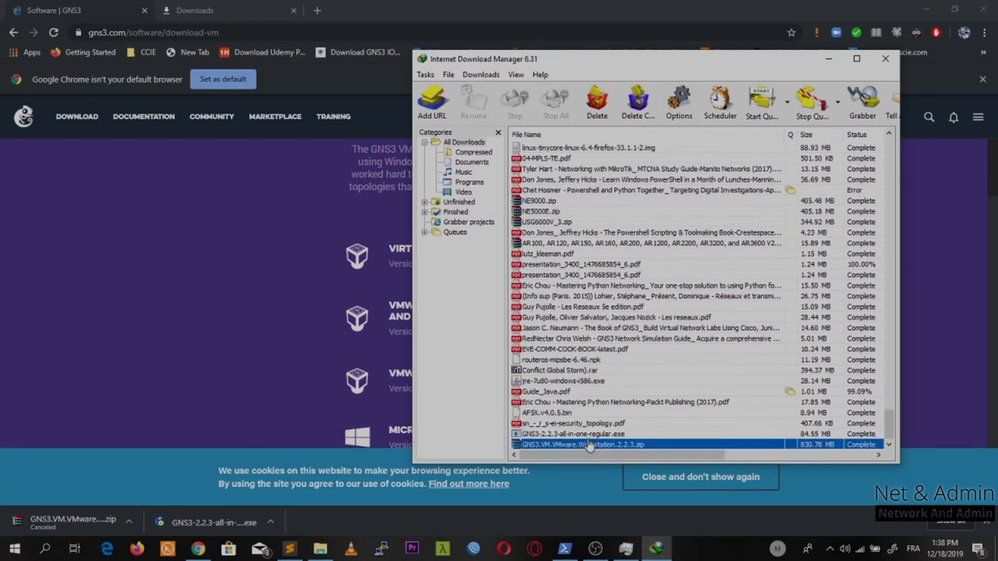
- Launch GNS3-2.2.3-all-in-one-regular.exe from the download list and advance the setup to the component selection
left_click(587, 434)
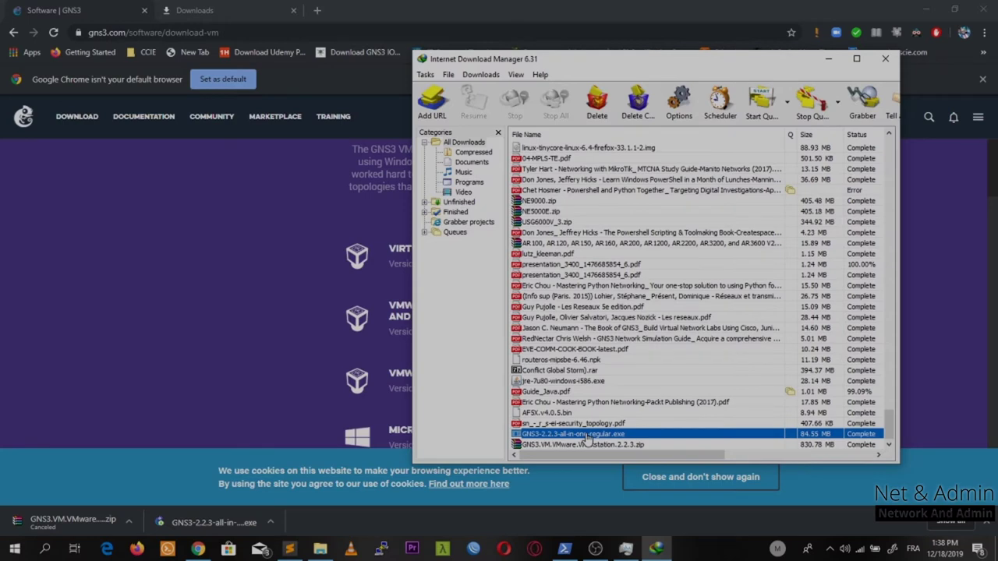
double_click(586, 438)
left_click(694, 379)
left_click(569, 374)
left_click(569, 374)
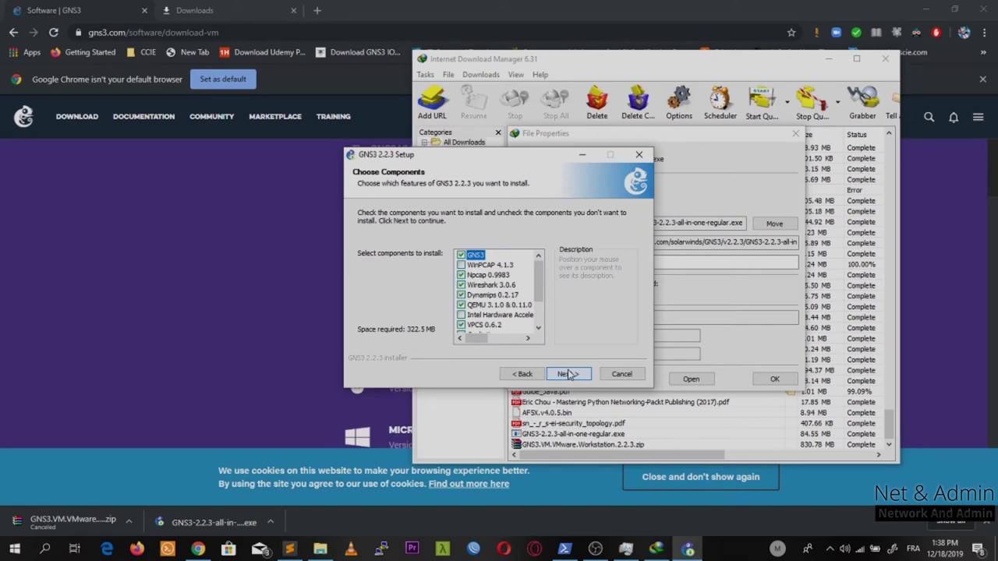
- Include WinPCAP 4.1.3 in the components, start installing GNS3 to C:\Program Files\GNS3, and put the download manager away
scroll(544, 285, "down", 2)
scroll(538, 288, "up", 2)
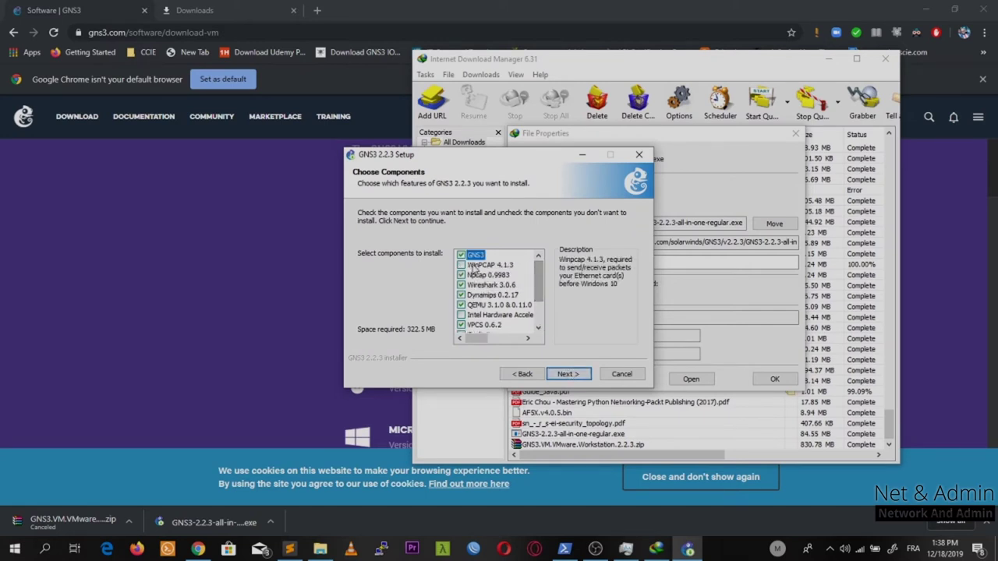
left_click(461, 266)
left_click(575, 374)
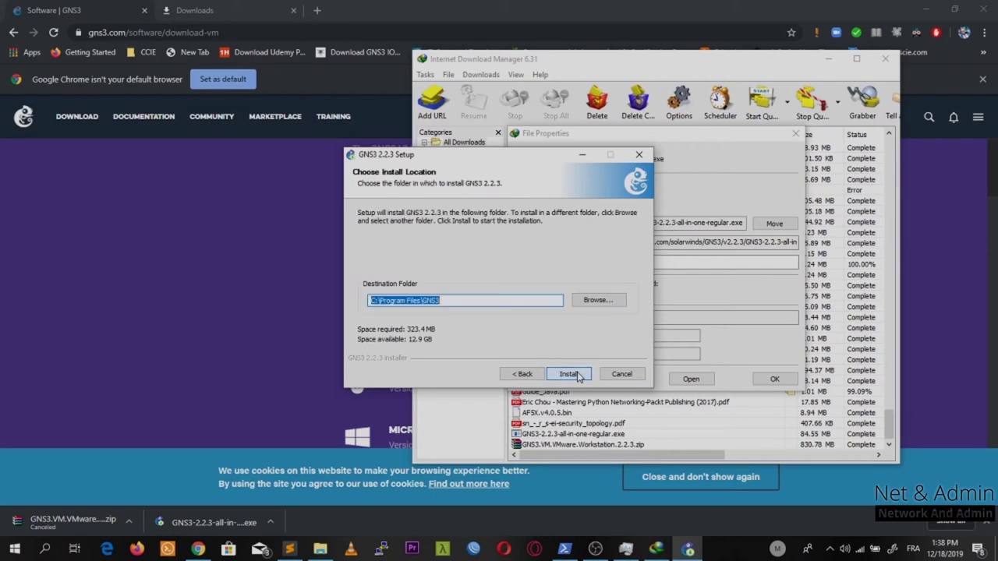
left_click(577, 375)
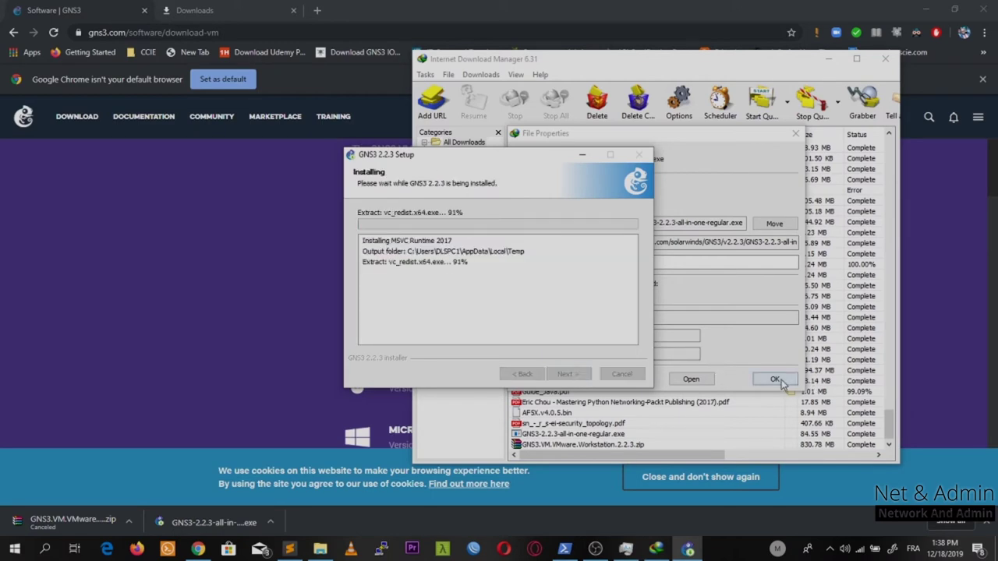
left_click(775, 379)
left_click(828, 58)
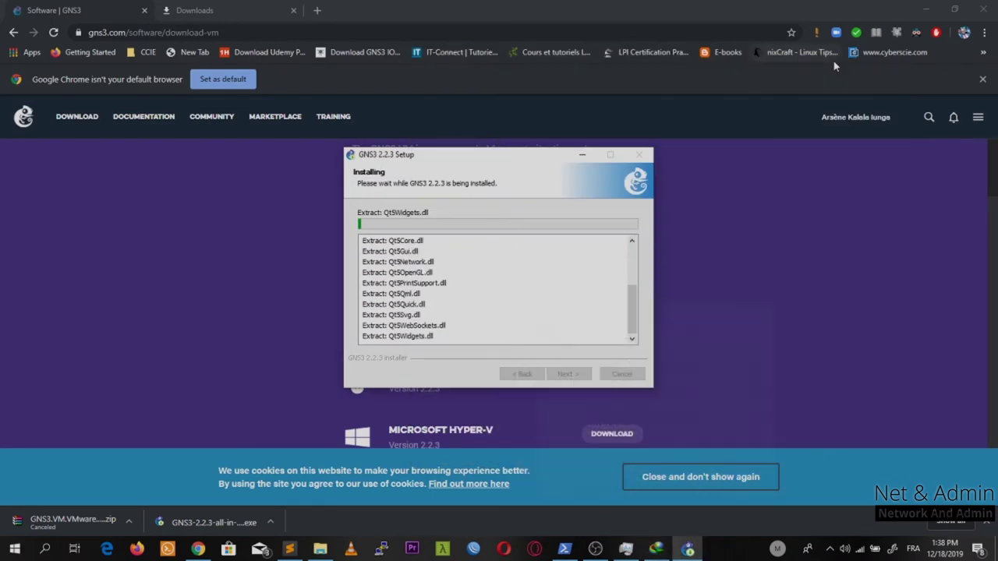
- Open GNS3.VM.VMware.Workstation.2.2.3.zip from Internet Download Manager and launch GNS3 VM.ova from the archive in WinRAR
left_click(656, 549)
double_click(583, 444)
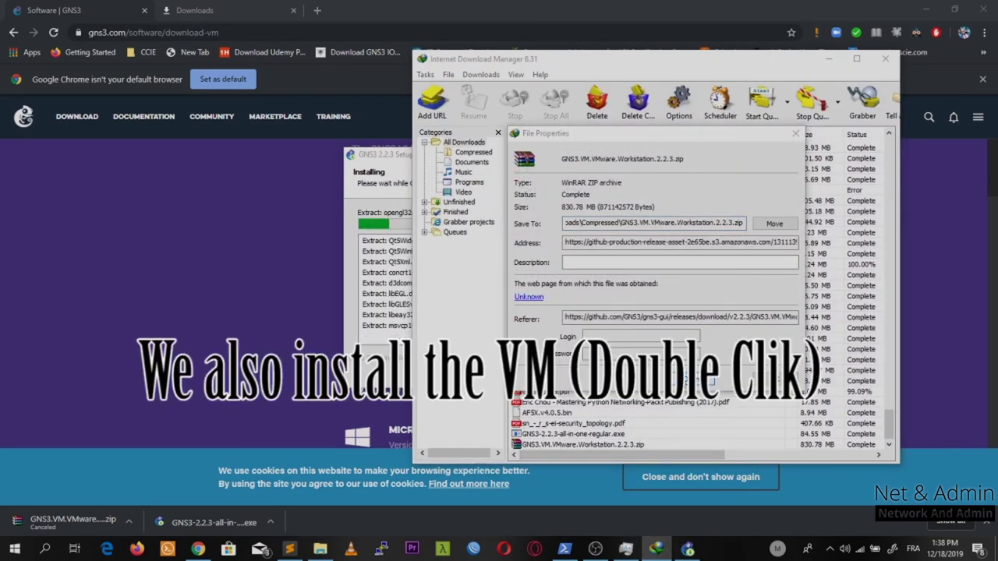
left_click(690, 378)
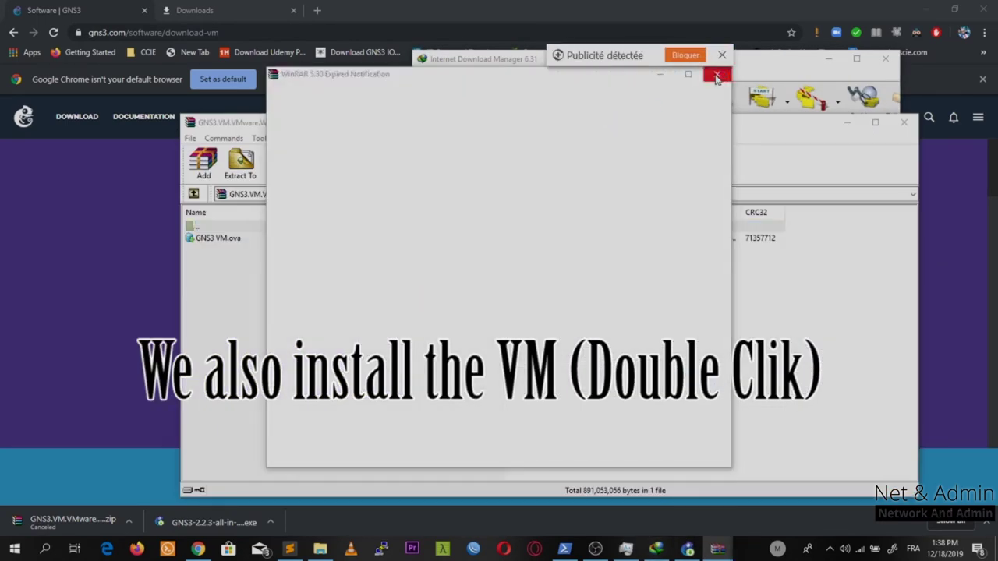
double_click(219, 238)
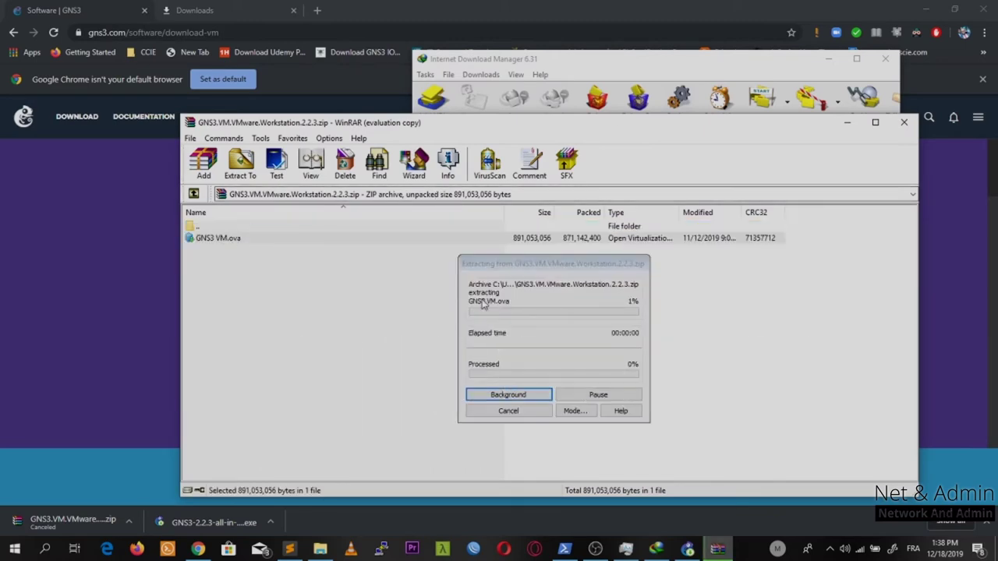
- Close the archive's file properties and Internet Download Manager, and minimize Chrome
left_click(795, 75)
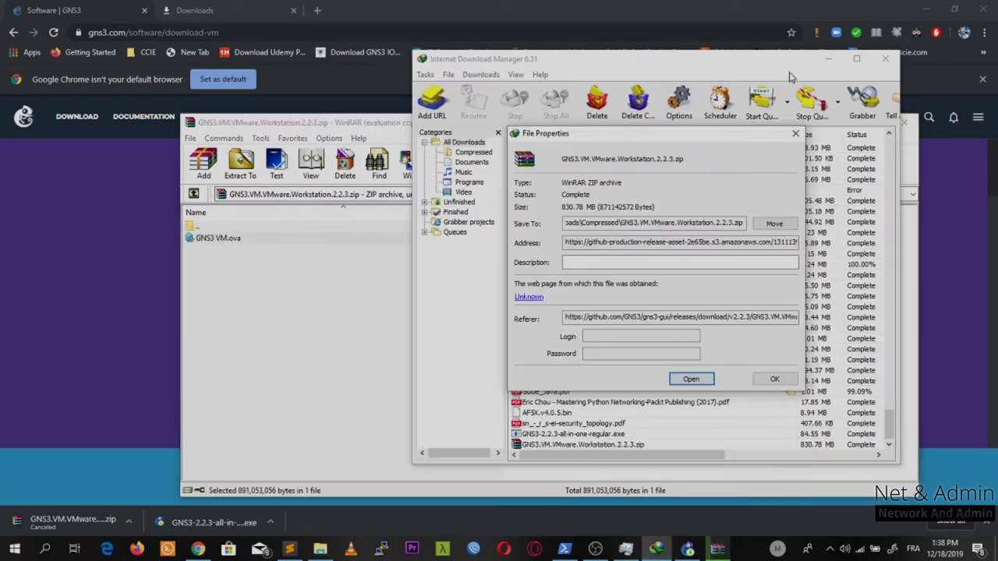
left_click(794, 135)
left_click(884, 59)
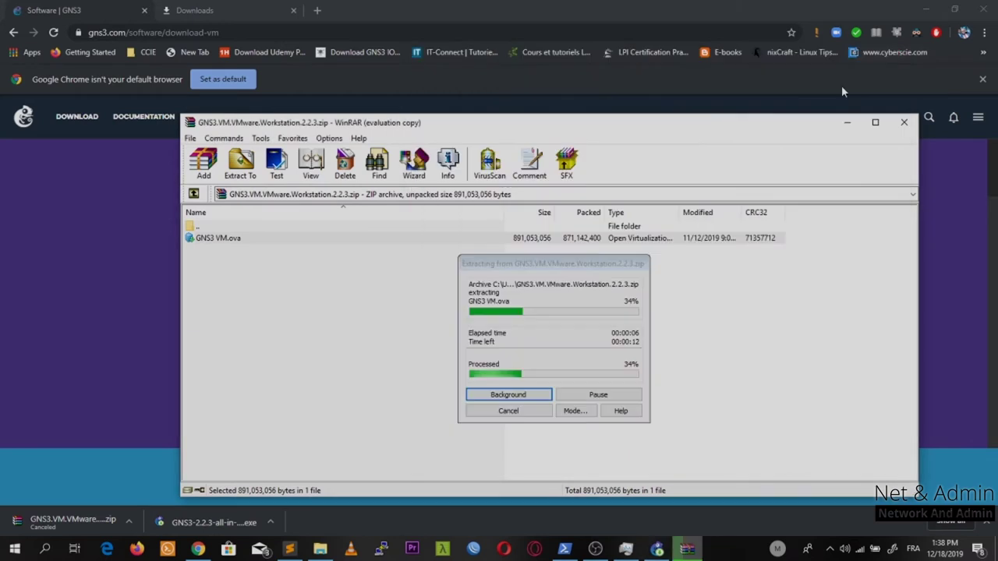
left_click(953, 238)
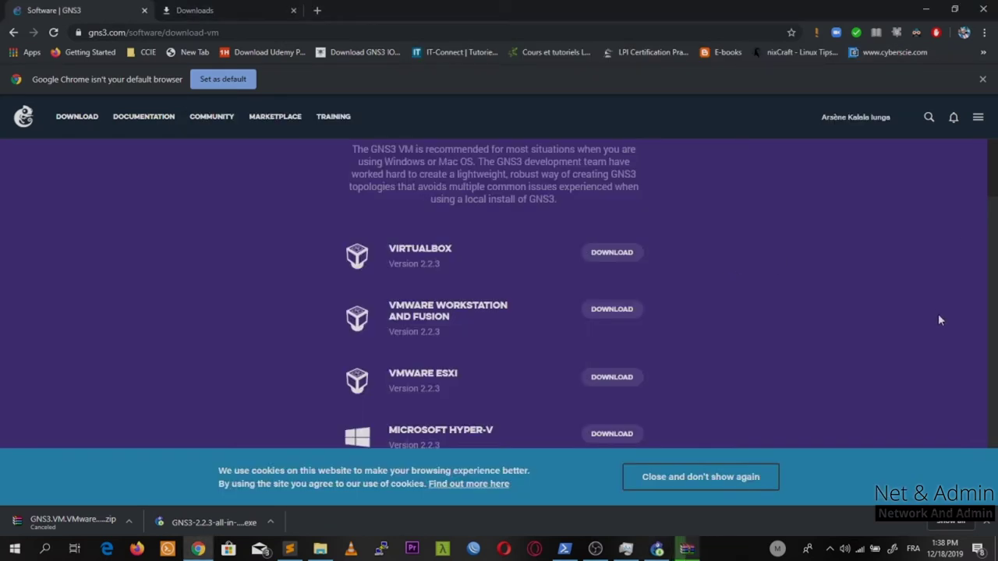
scroll(993, 304, "up", 1)
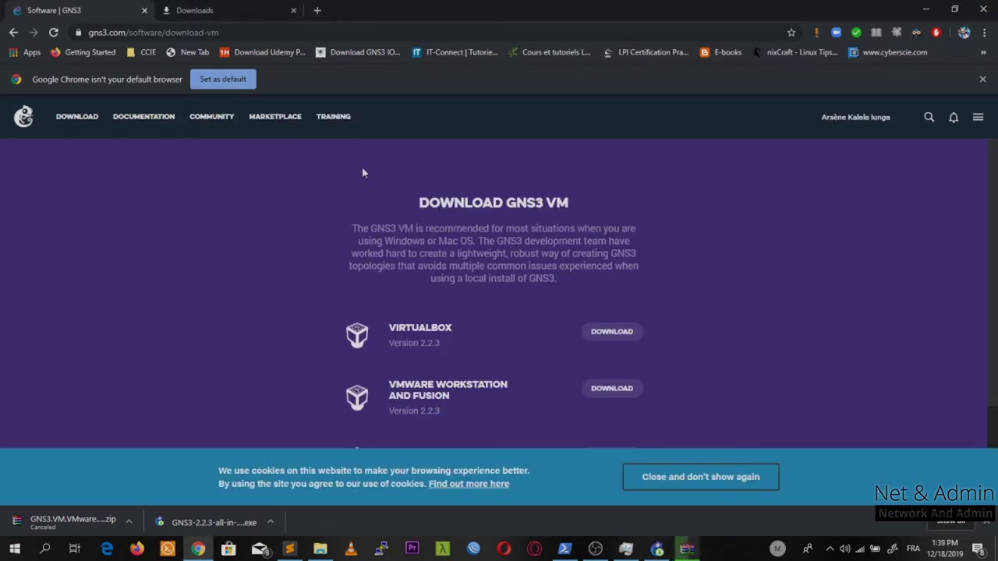
left_click(926, 10)
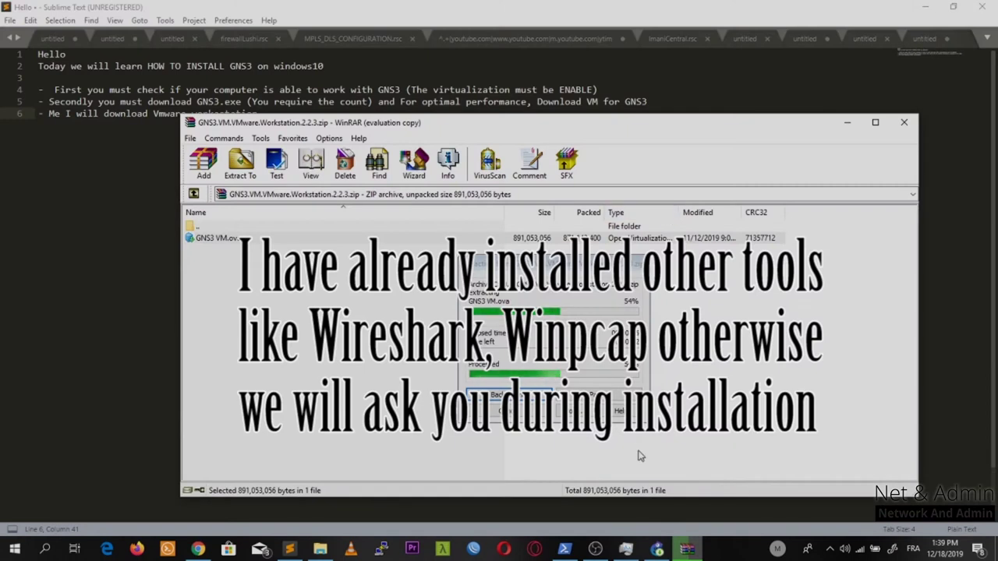
- Bring the GNS3 2.2.3 setup window forward, move it clear of the extraction dialog, and continue past the installation page
left_click(657, 549)
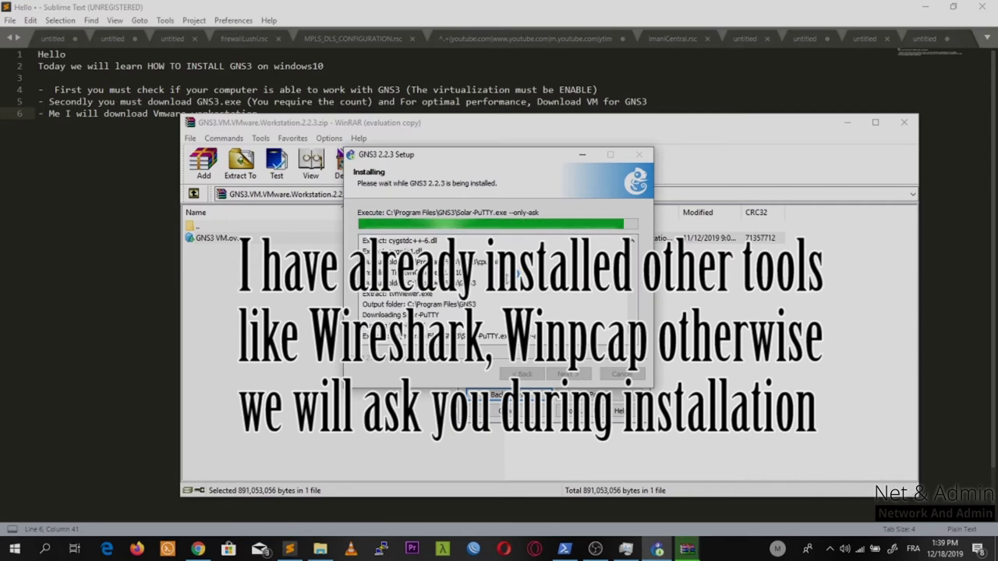
left_click_drag(474, 161, 586, 98)
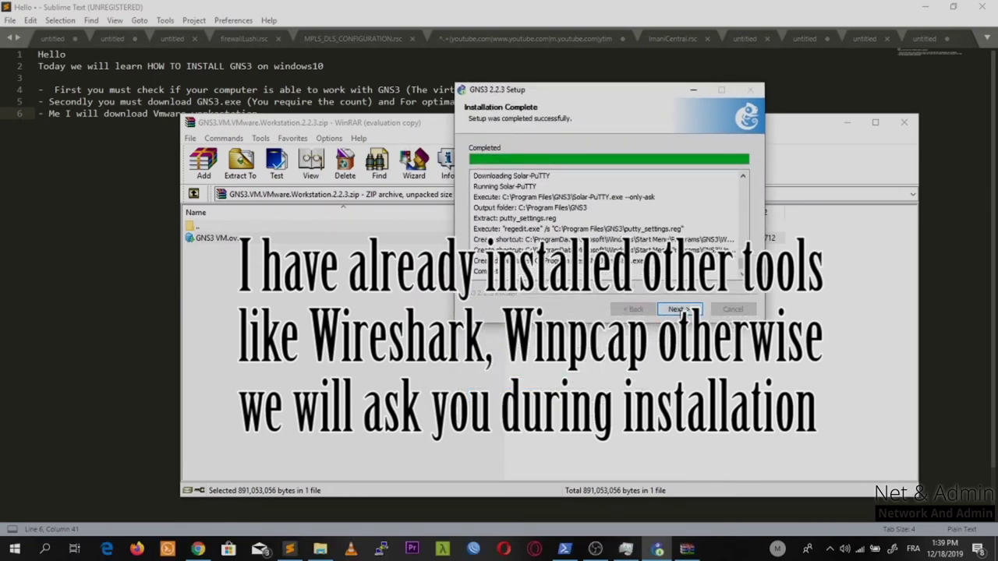
left_click(675, 310)
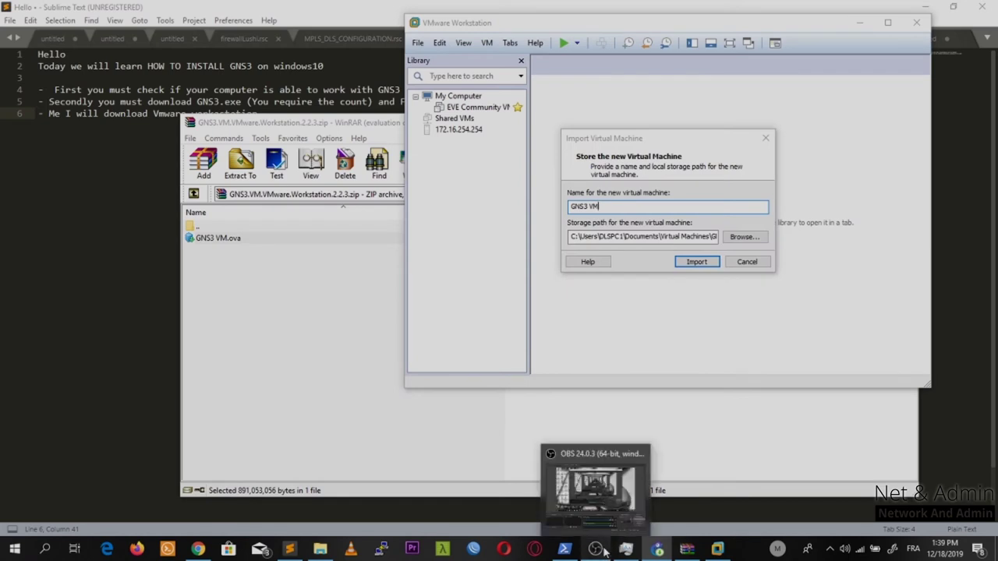
- Add the line "- I install GNS3 with VM for GNS3 directly" to the Sublime Text note and minimize it
left_click(276, 503)
key("Return")
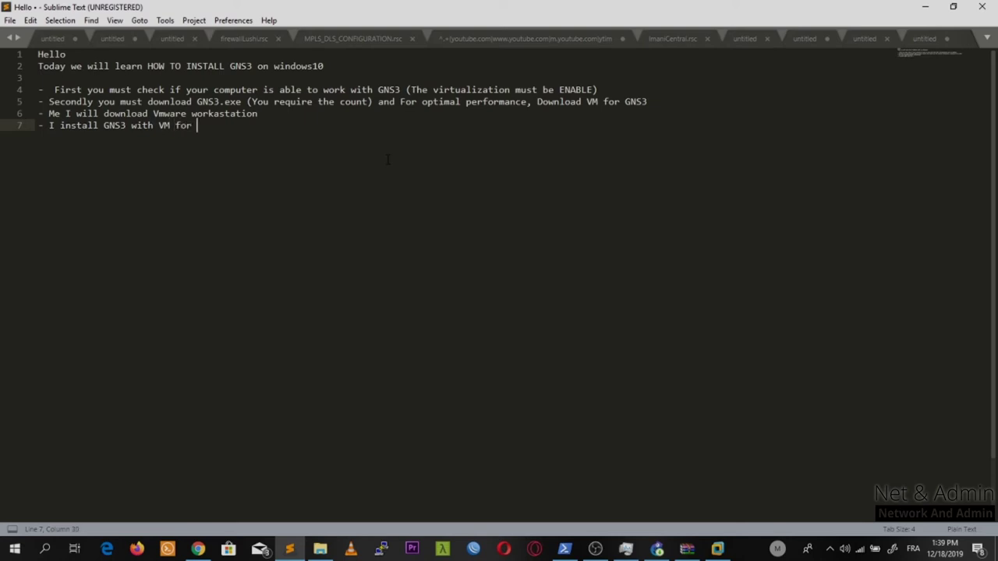
type("NS3 directly")
left_click(926, 7)
- Import the virtual machine into VMware Workstation as "GNS3 VM" and return to the GNS3 setup window
left_click(697, 262)
left_click(348, 341)
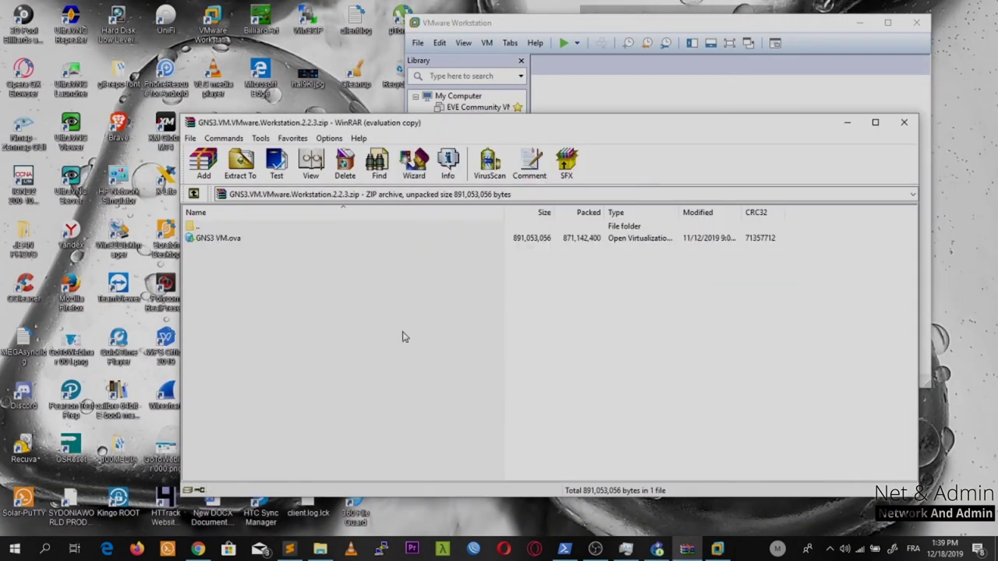
left_click(654, 550)
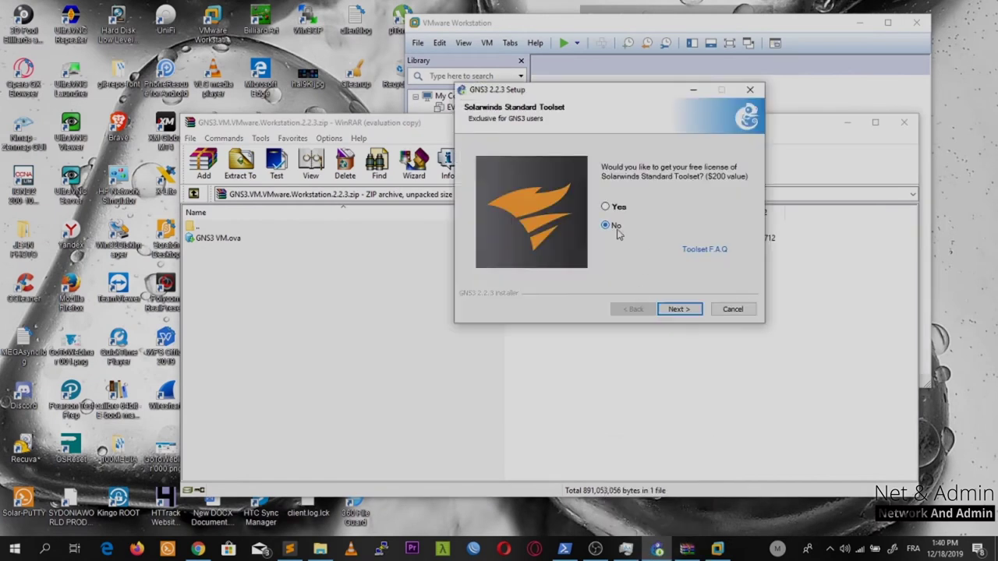
- Decline the free Solarwinds Toolset license, finish the GNS3 2.2.3 setup without starting GNS3, and close the thank-you page
left_click(676, 309)
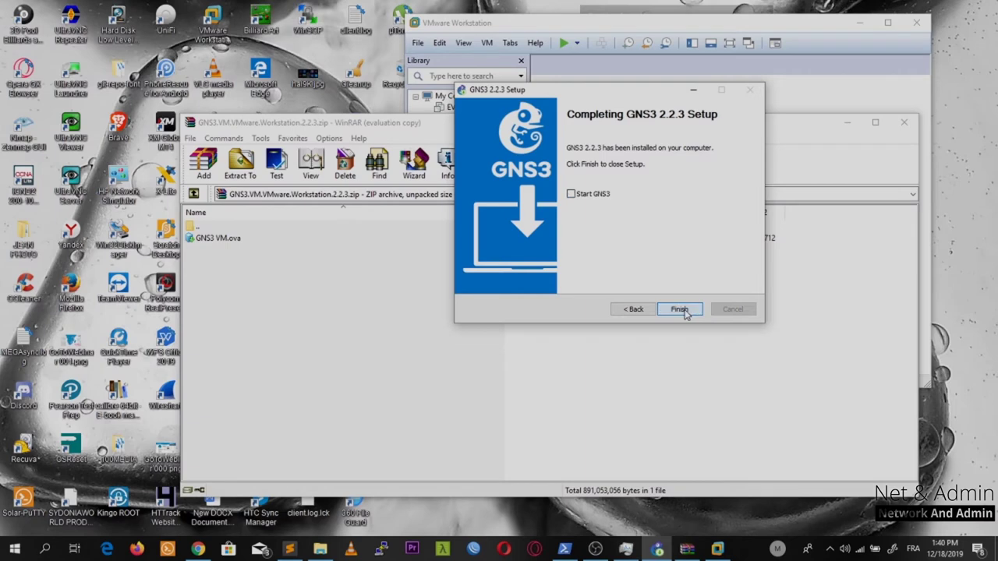
left_click(680, 310)
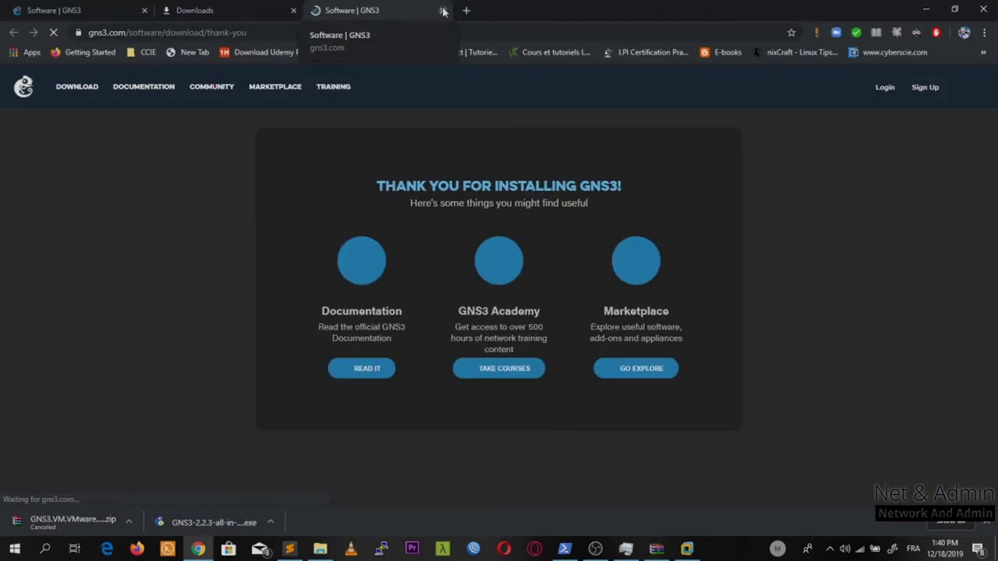
left_click(443, 11)
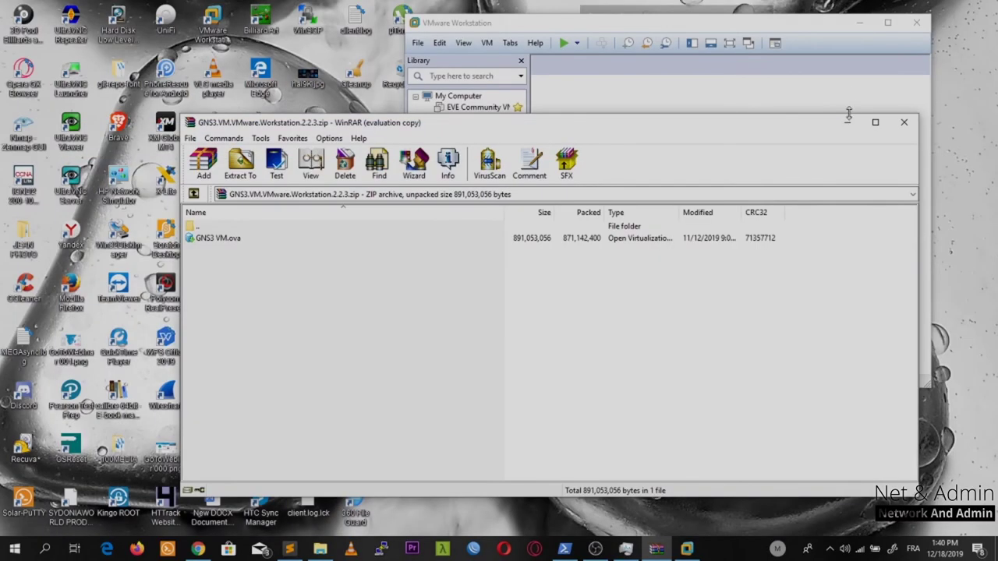
- Minimize the WinRAR archive window and refresh the desktop
left_click(848, 121)
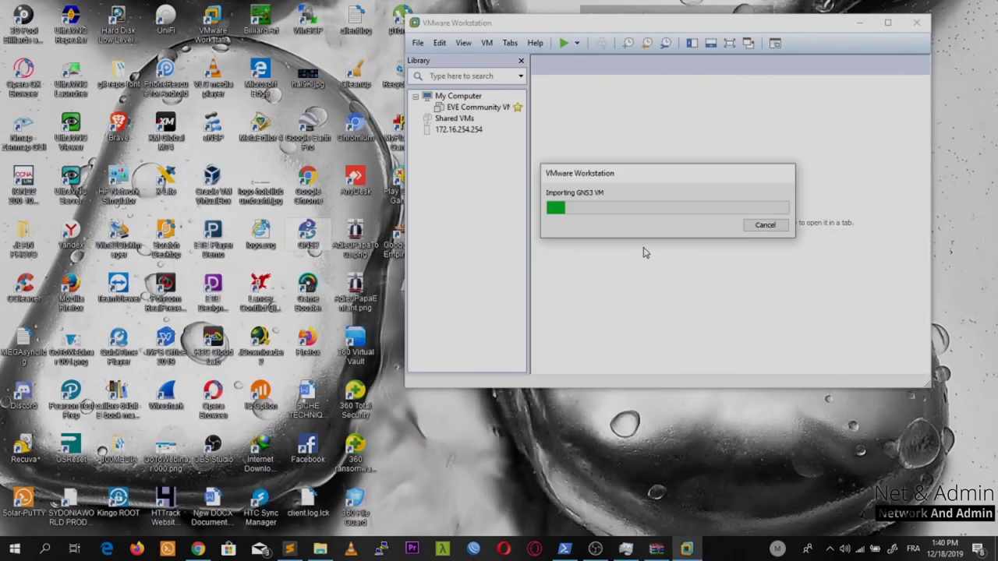
right_click(510, 459)
left_click(586, 305)
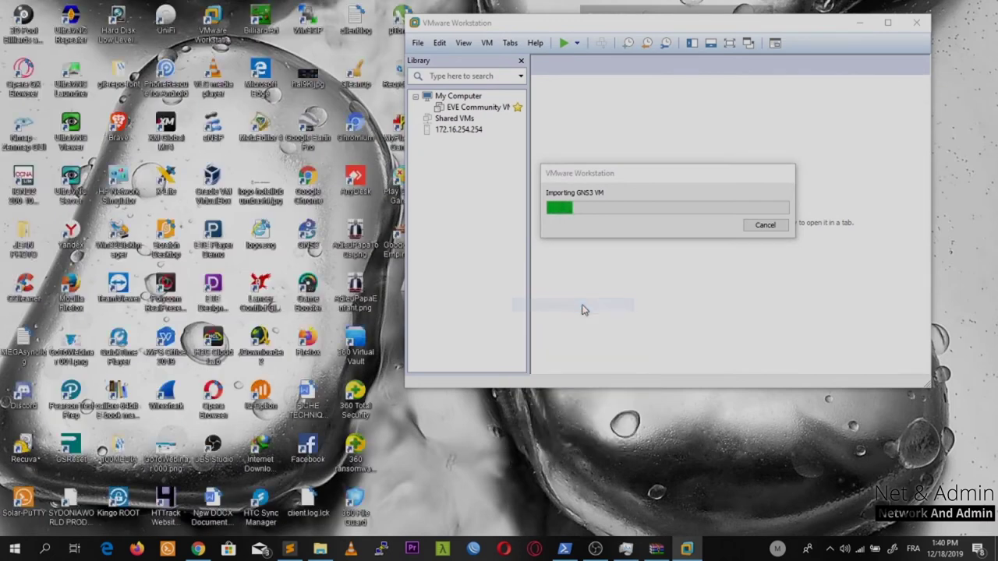
- In a maximized File Explorer window, browse to C:\Program Files\GNS3 and select gns3.exe
left_click(320, 549)
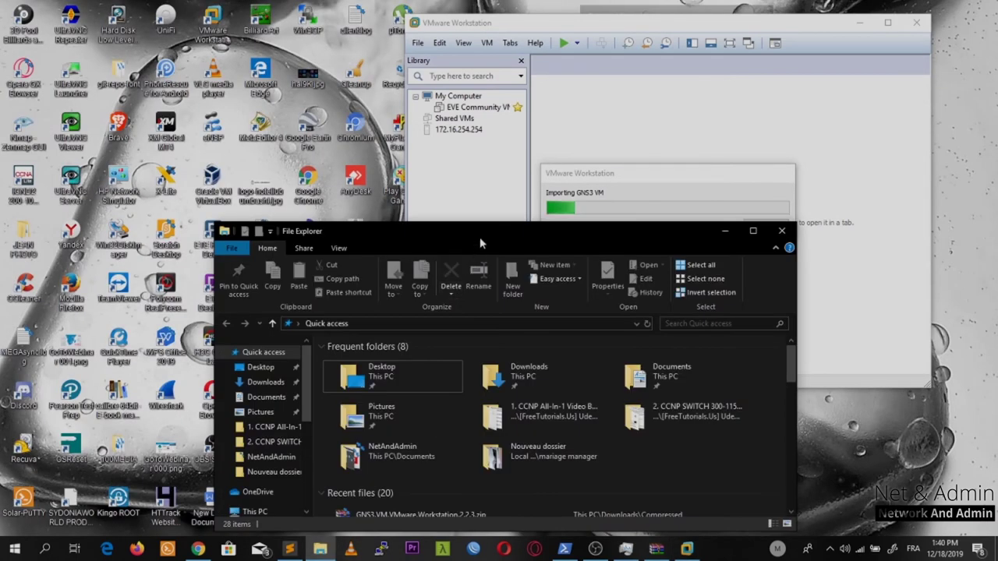
double_click(480, 233)
left_click(55, 285)
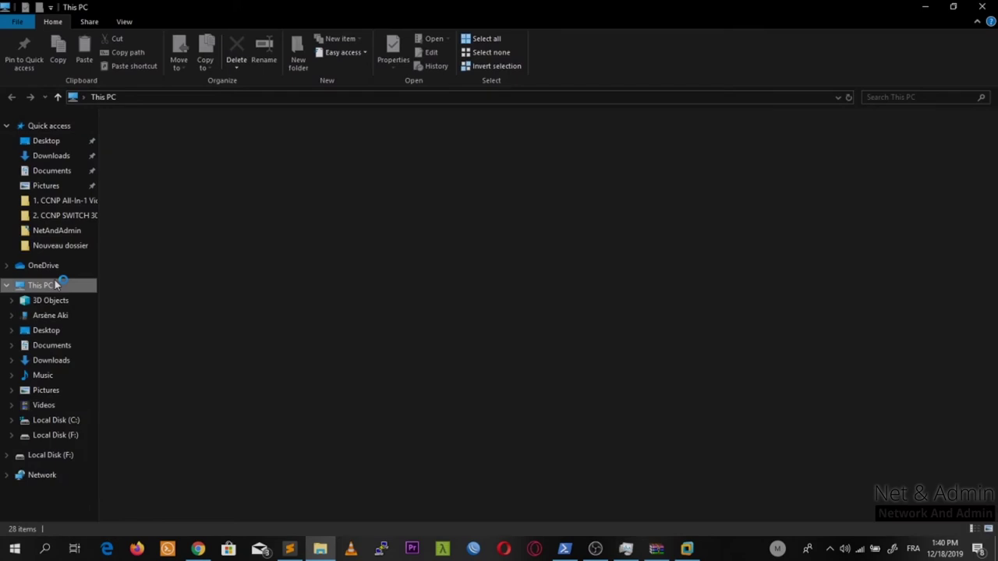
left_click(660, 173)
double_click(660, 173)
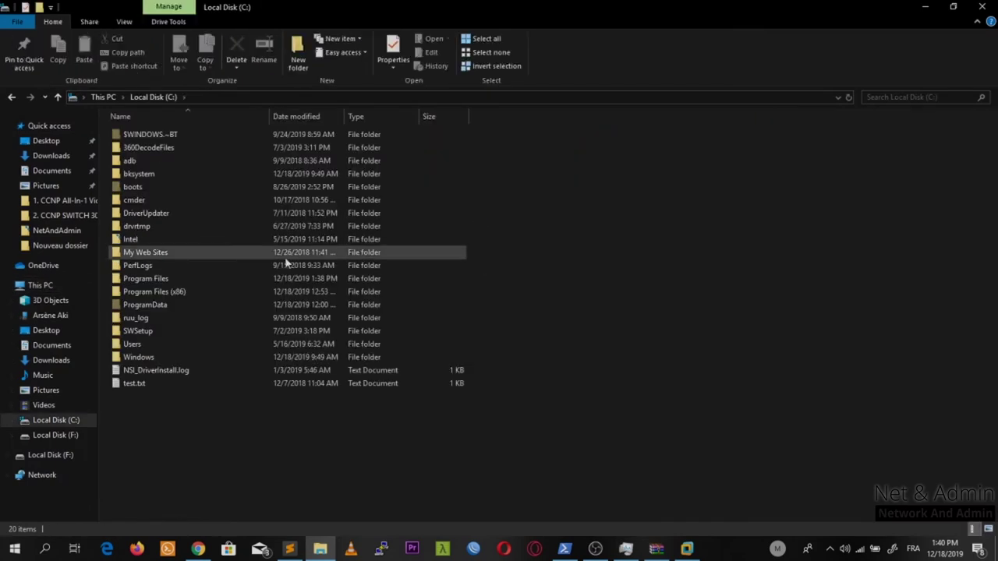
double_click(212, 276)
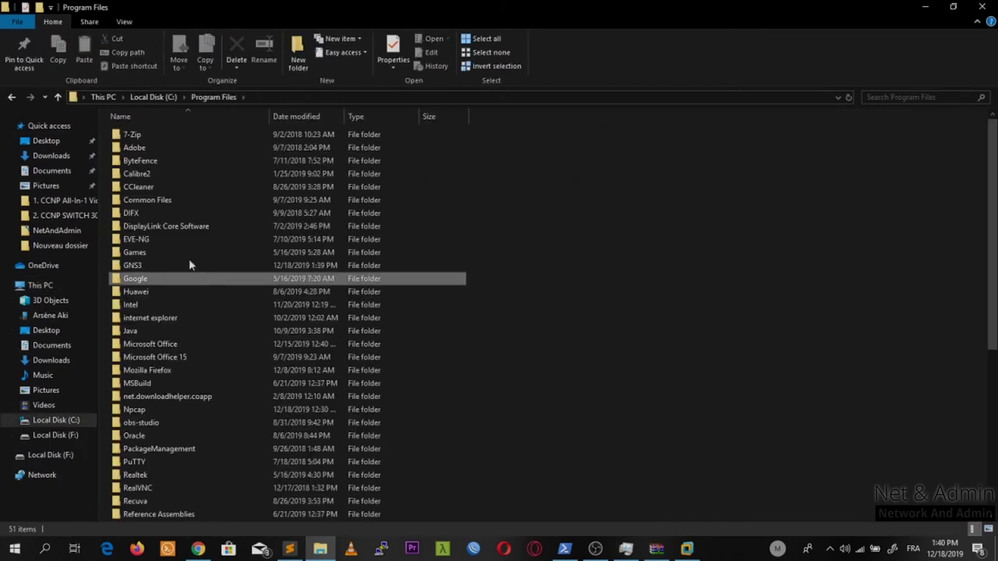
double_click(149, 265)
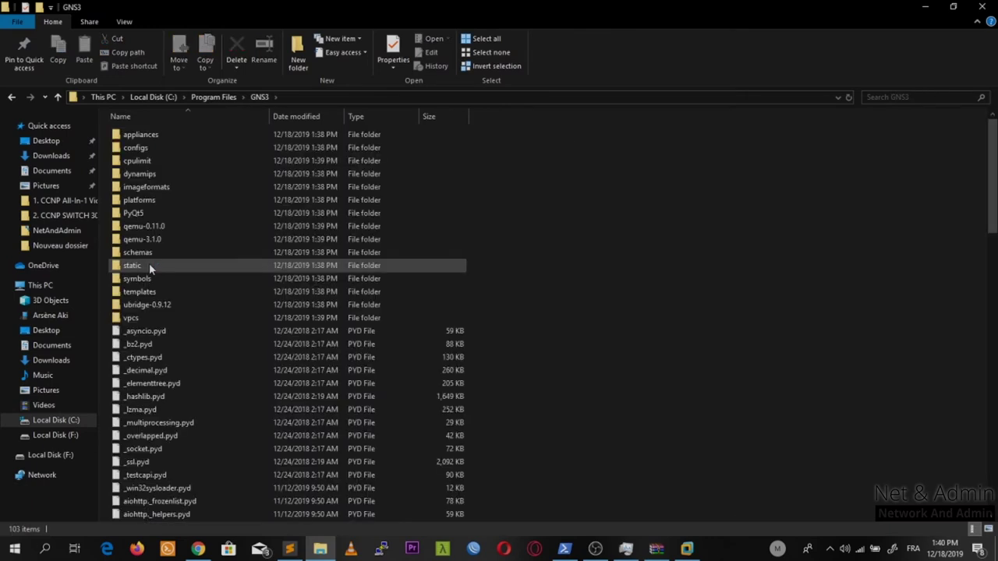
key("g")
left_click(159, 146)
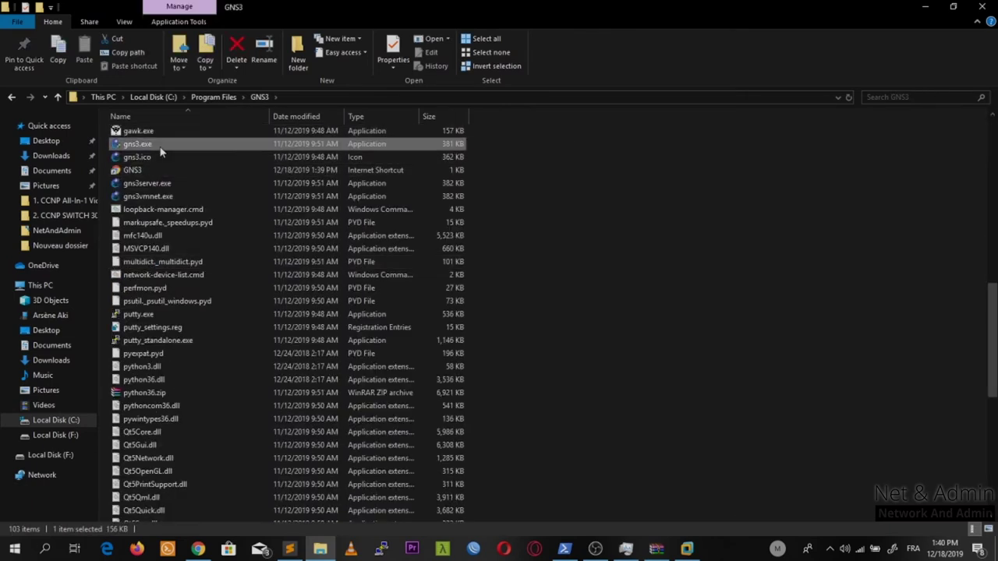
- Add the line "- Go to program files and set GNS3 run as administrator" to the Sublime Text note
mouse_move(207, 552)
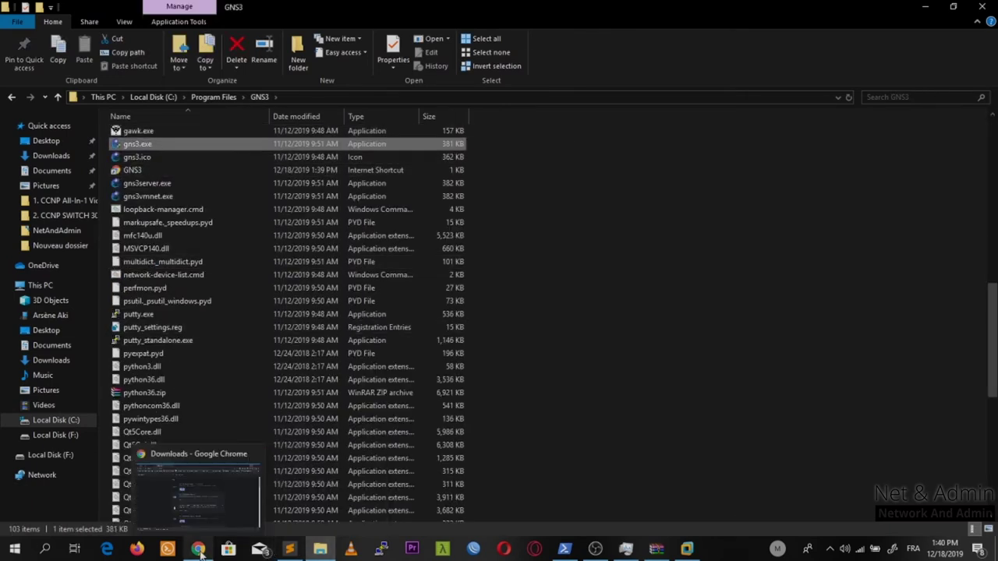
left_click(290, 549)
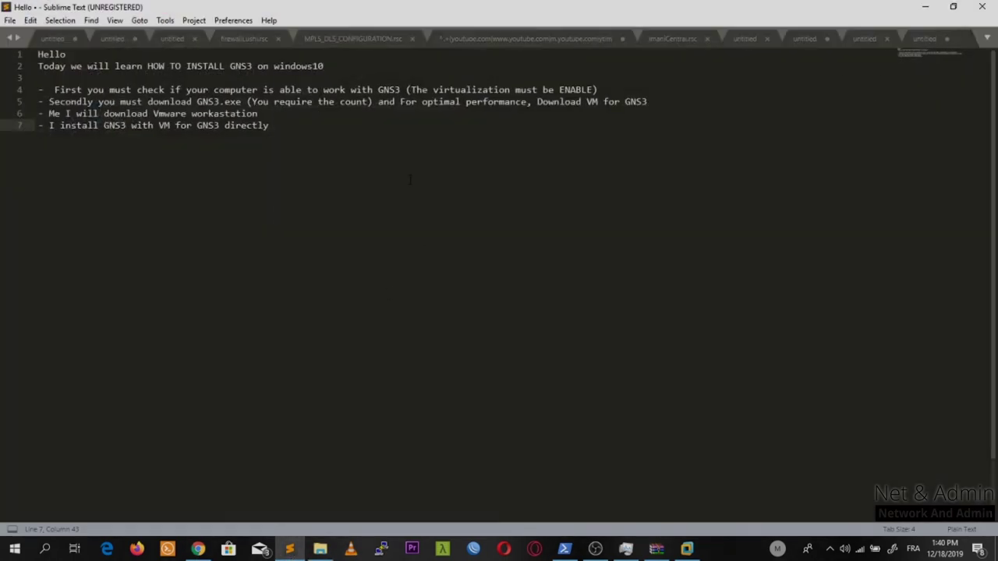
key("Return")
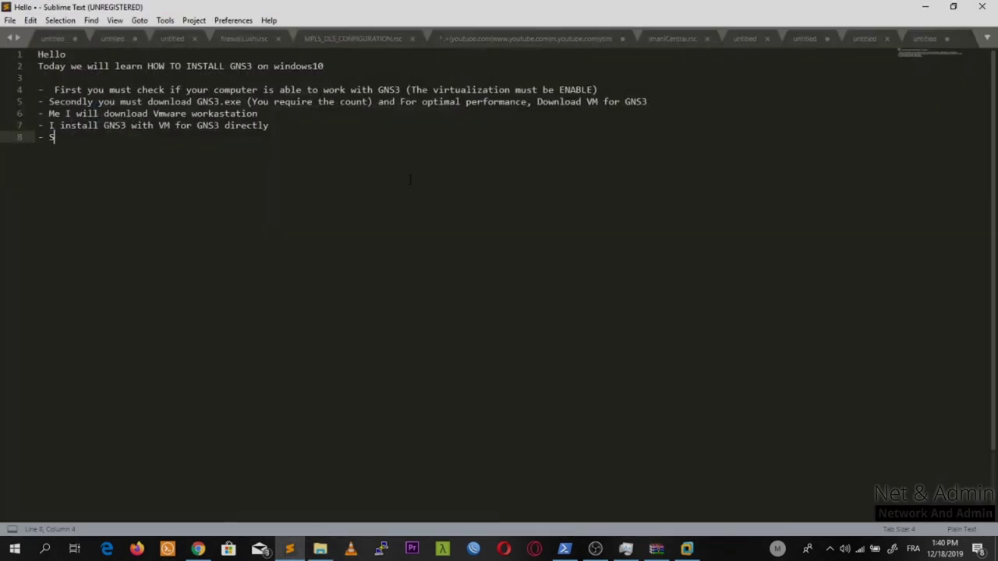
type("- Go to program files and set GNS3 run")
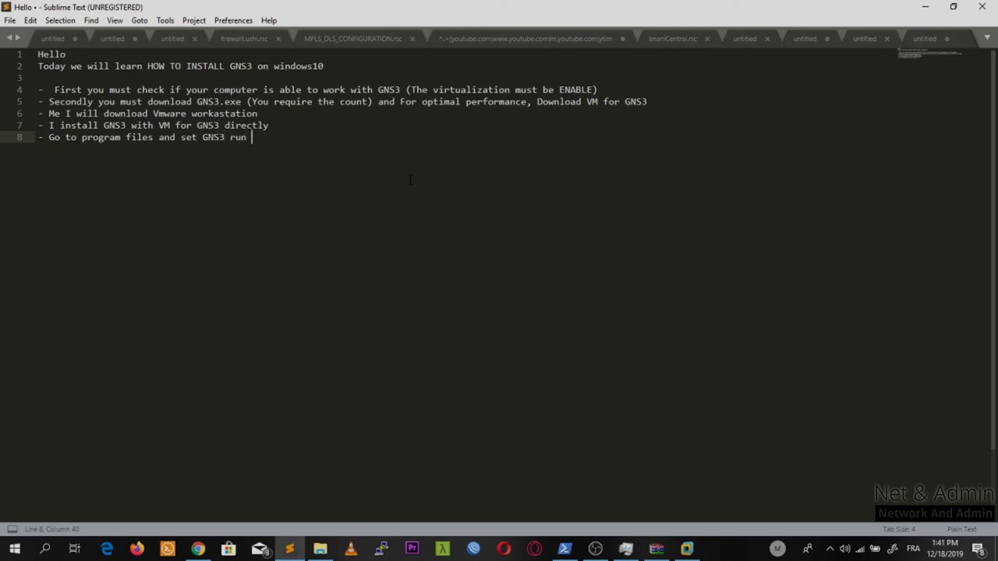
type("as administrator")
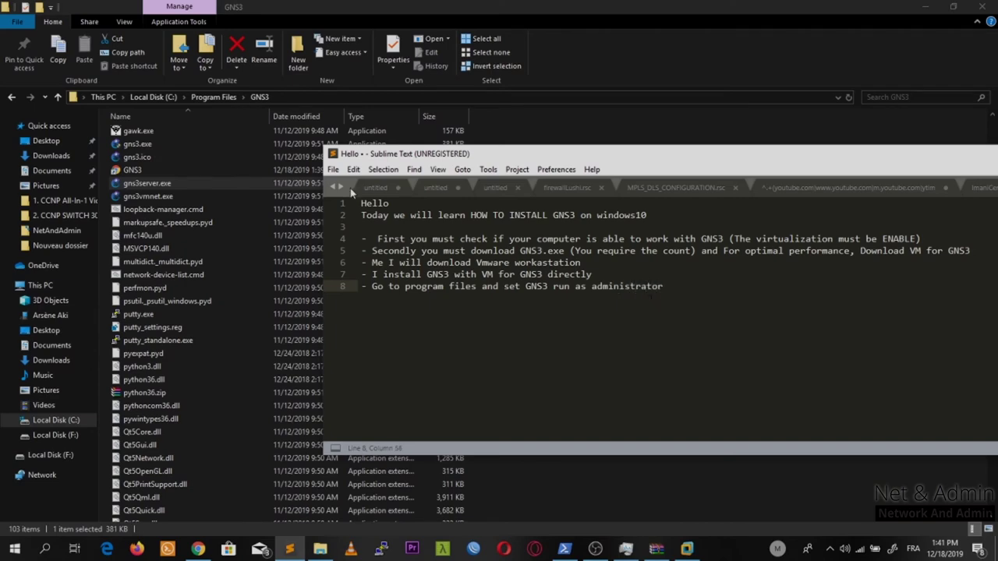
- Check that gns3.exe is set to run as an administrator in its compatibility properties
right_click(173, 145)
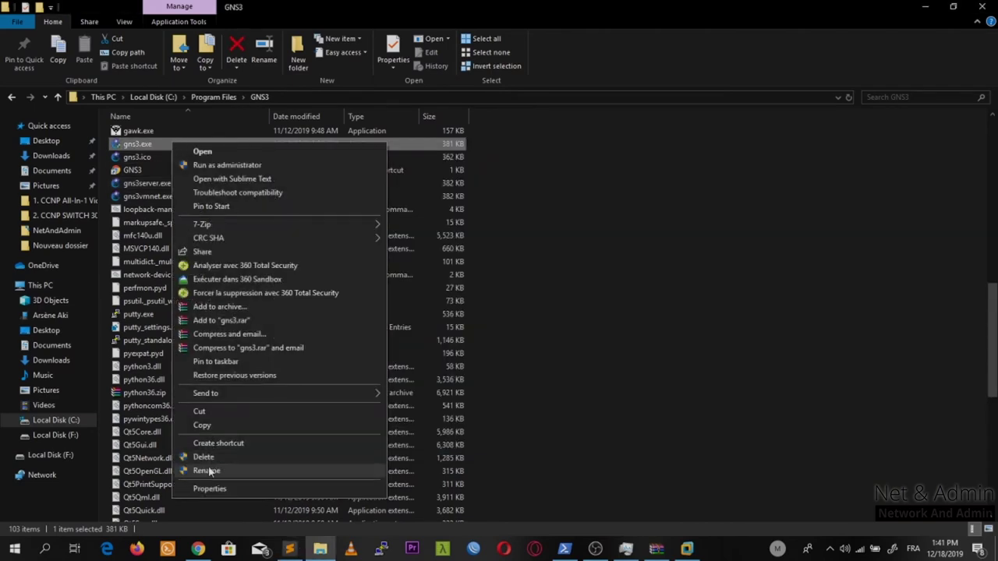
left_click(207, 489)
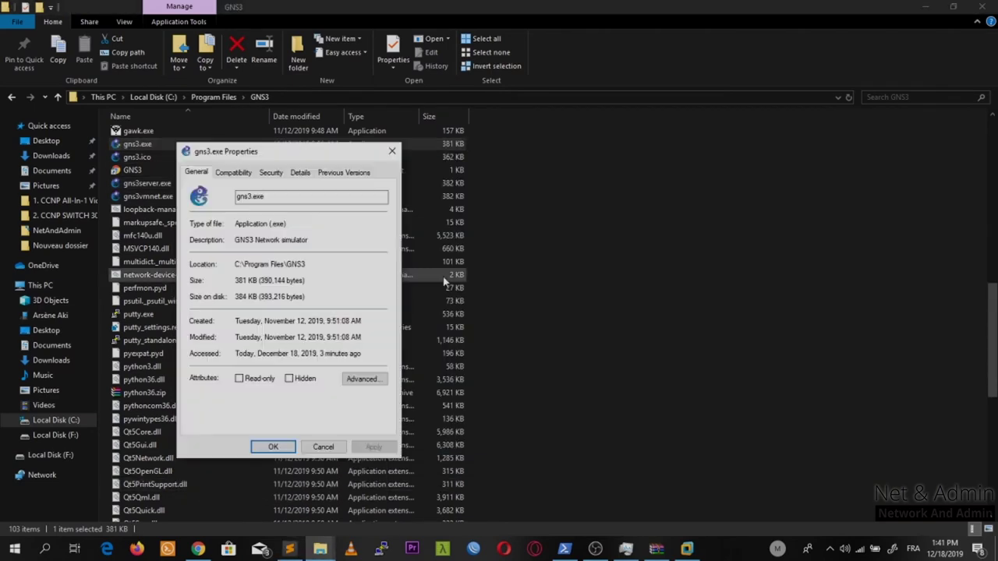
left_click(240, 173)
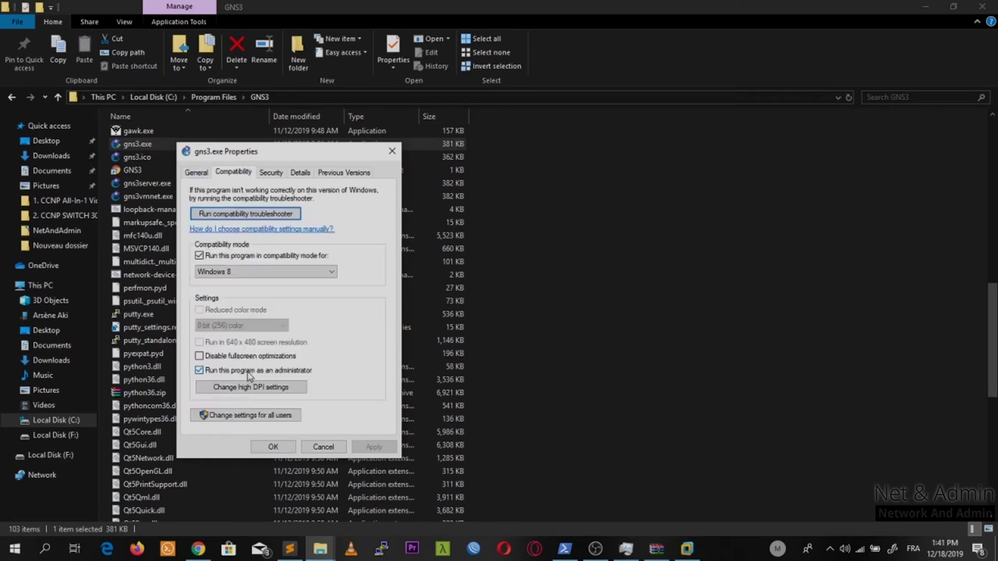
left_click(273, 446)
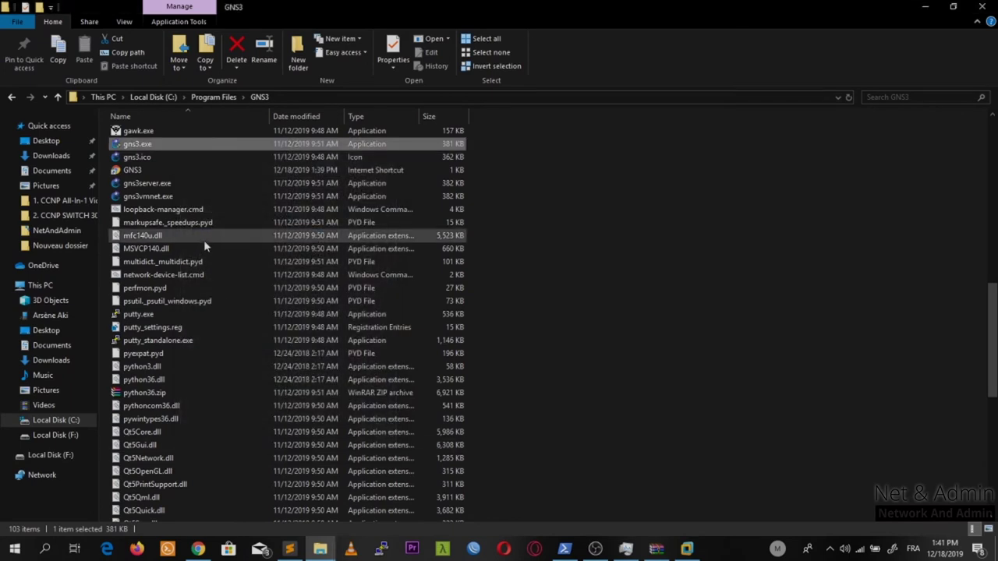
- Set gns3server.exe to run as an administrator and in compatibility mode for Windows 8, and apply the properties
right_click(173, 183)
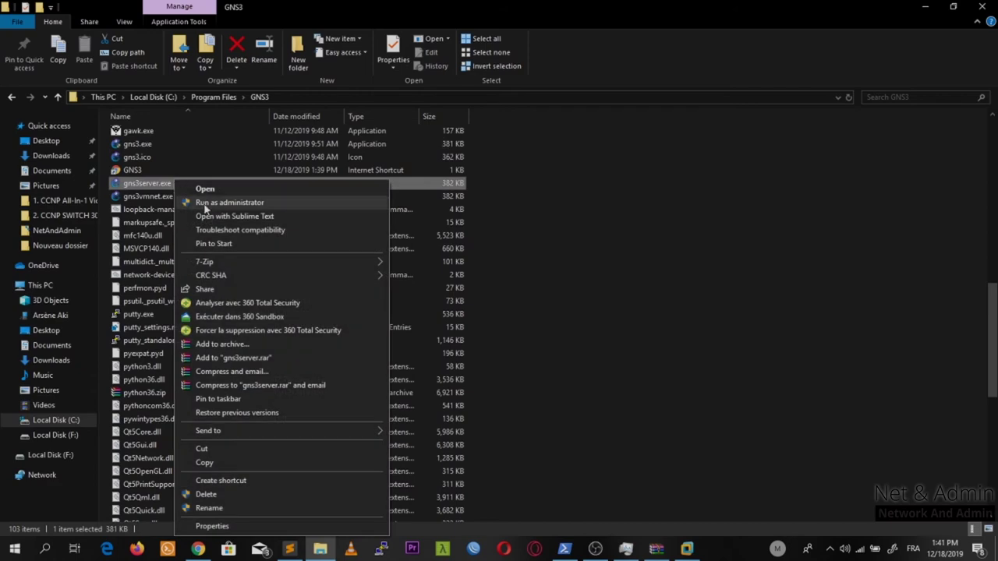
left_click(239, 530)
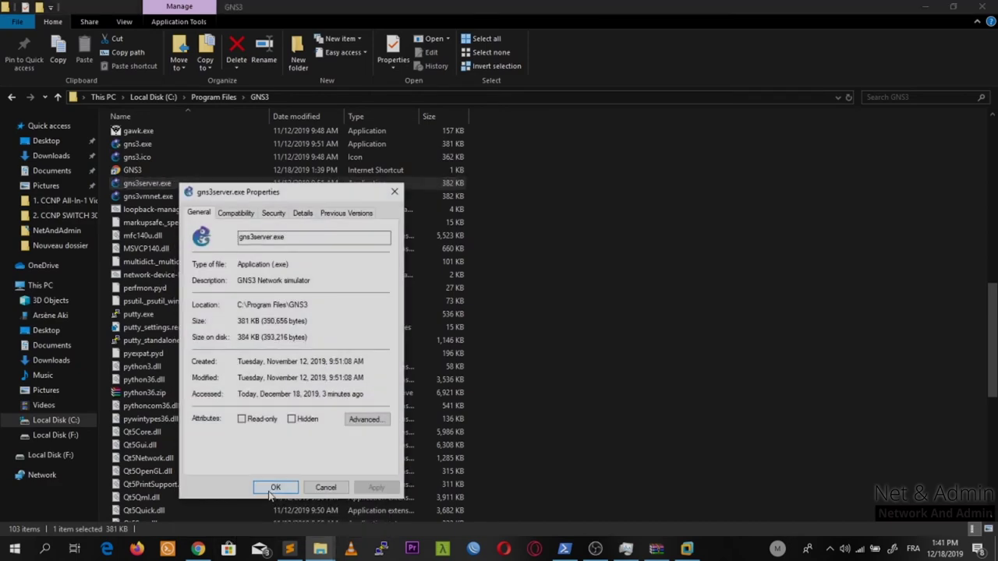
left_click(234, 214)
left_click(210, 414)
left_click(279, 300)
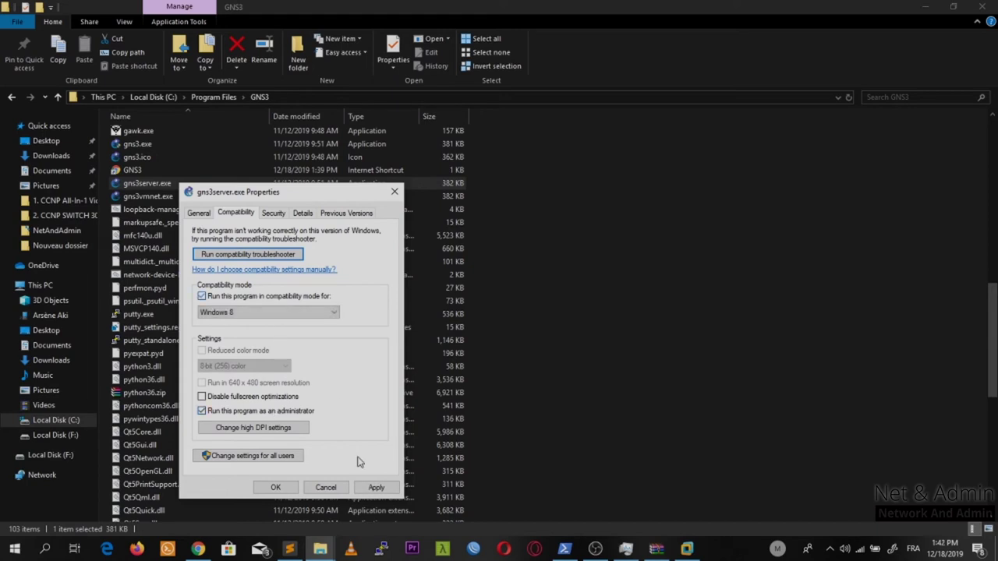
left_click(367, 490)
left_click(276, 487)
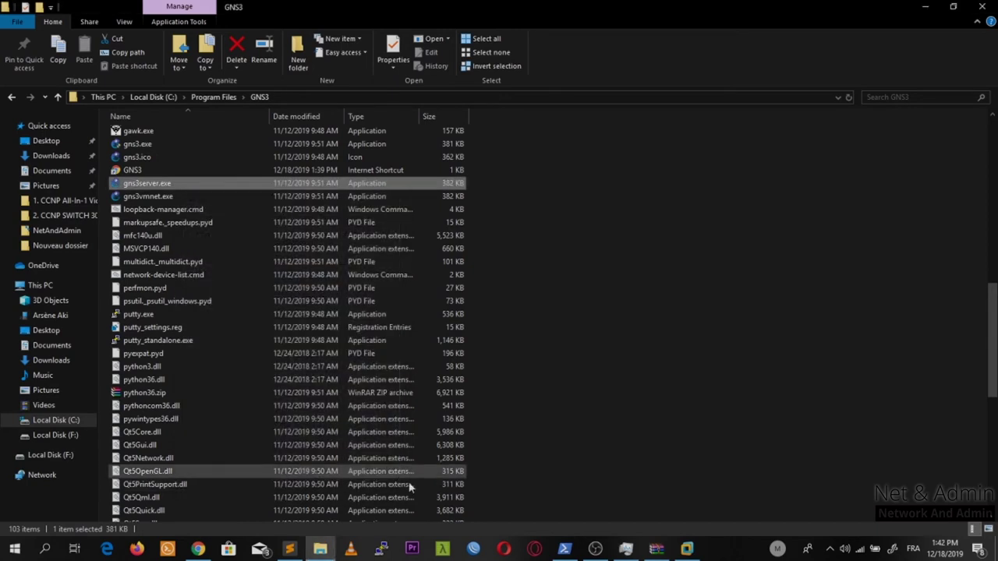
- Amend the note's last line to read "set GNS3.exe and GNS3server.exe run as administrator"
left_click(289, 549)
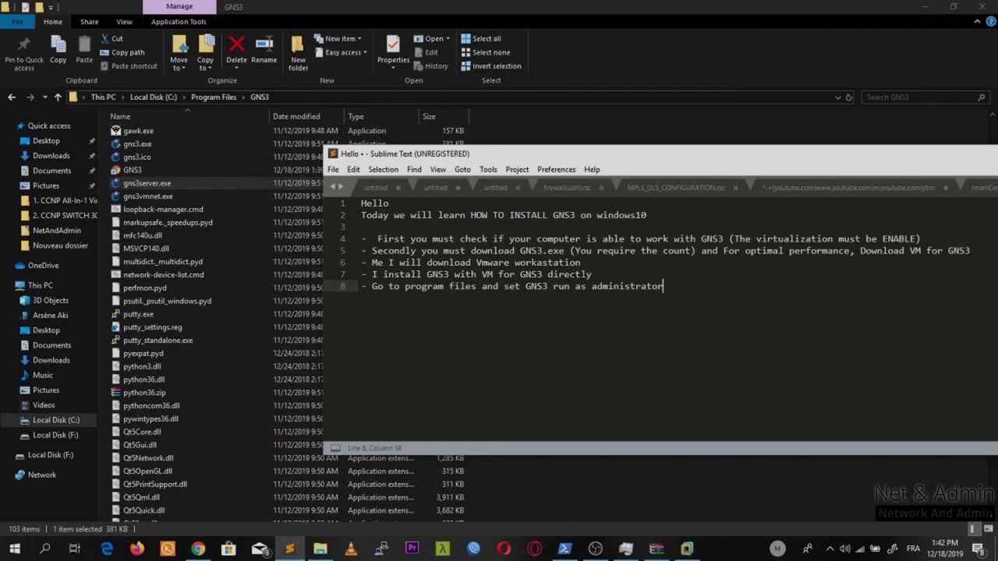
type(".exe and ")
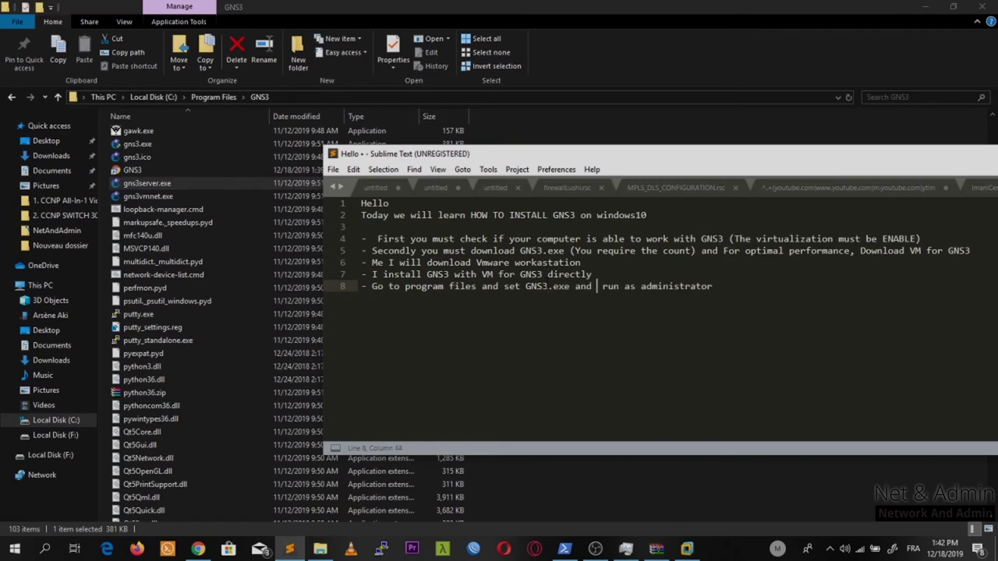
type("GNS3s")
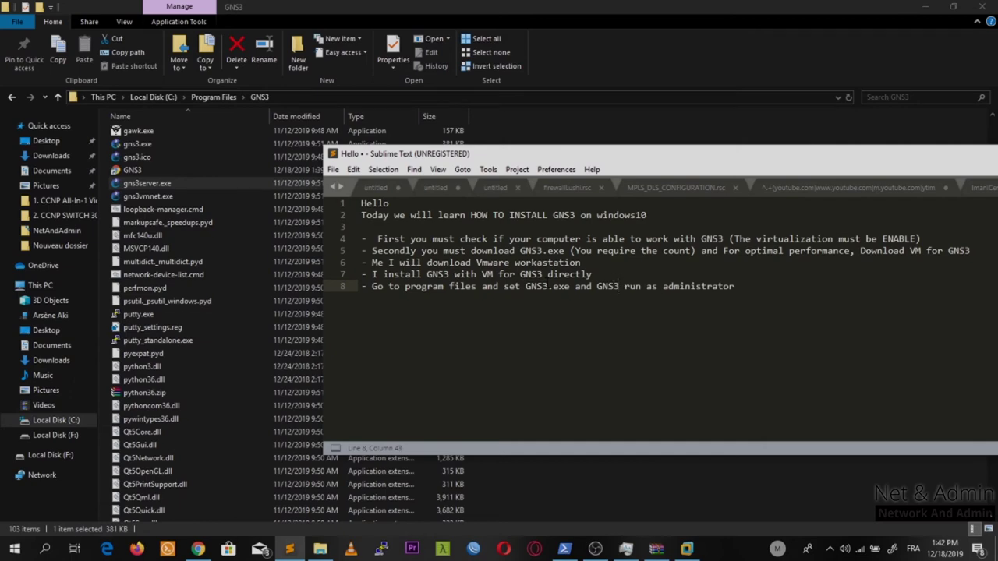
type("erver.exe")
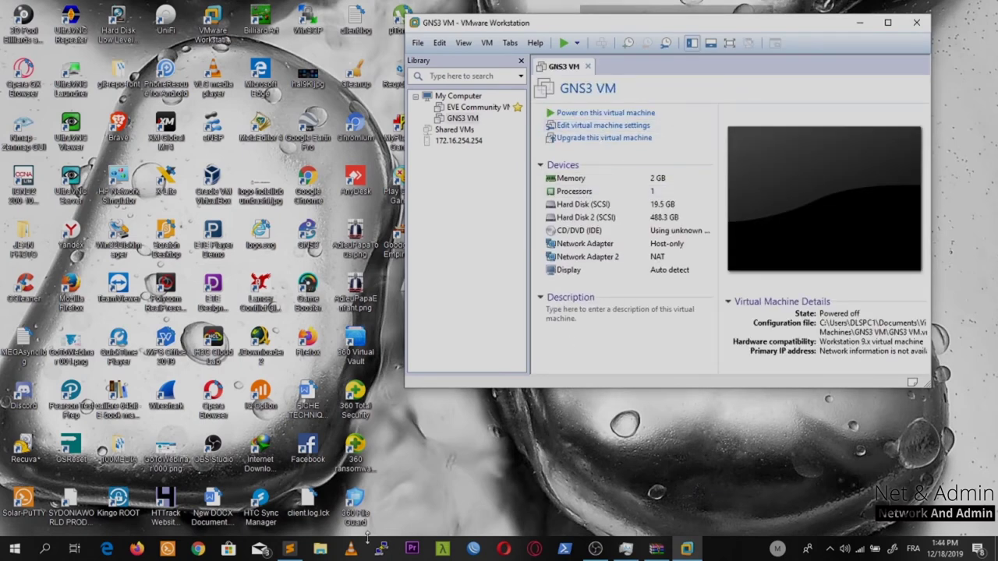
- Add the line "- I edit my VM for more performance" at the end of the Sublime Text note
left_click(290, 549)
key("Return")
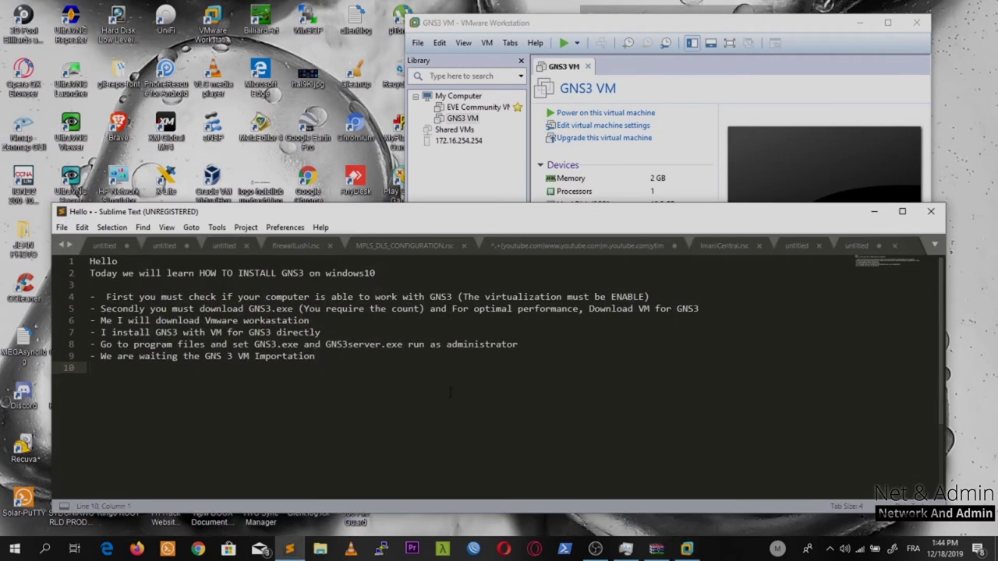
type("- I edit my VM for more per")
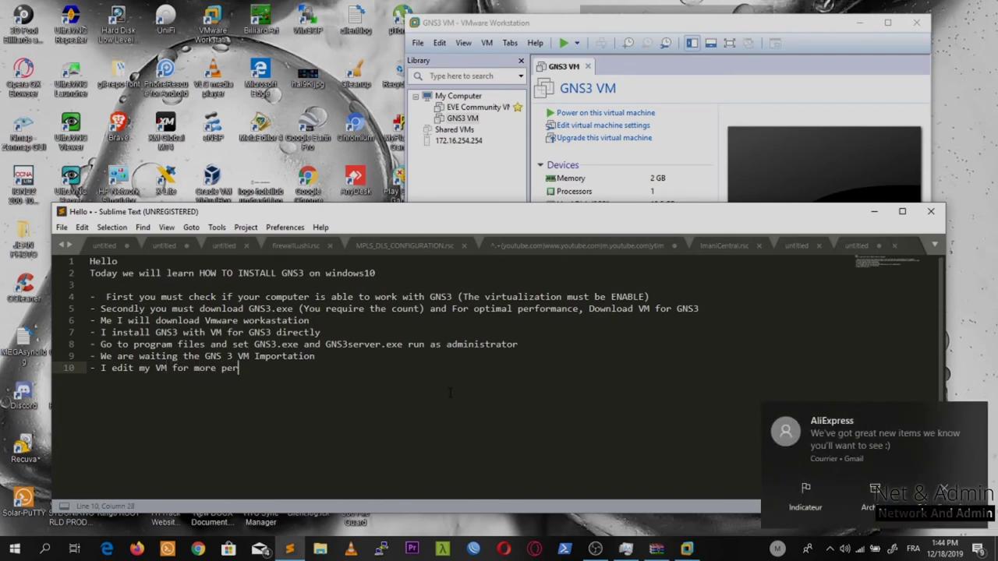
type("for")
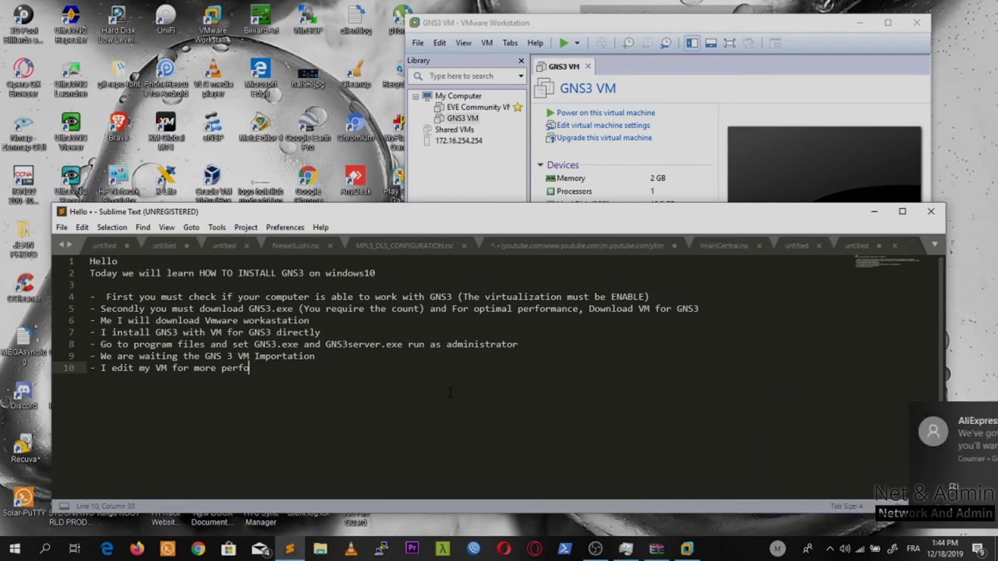
type("mance")
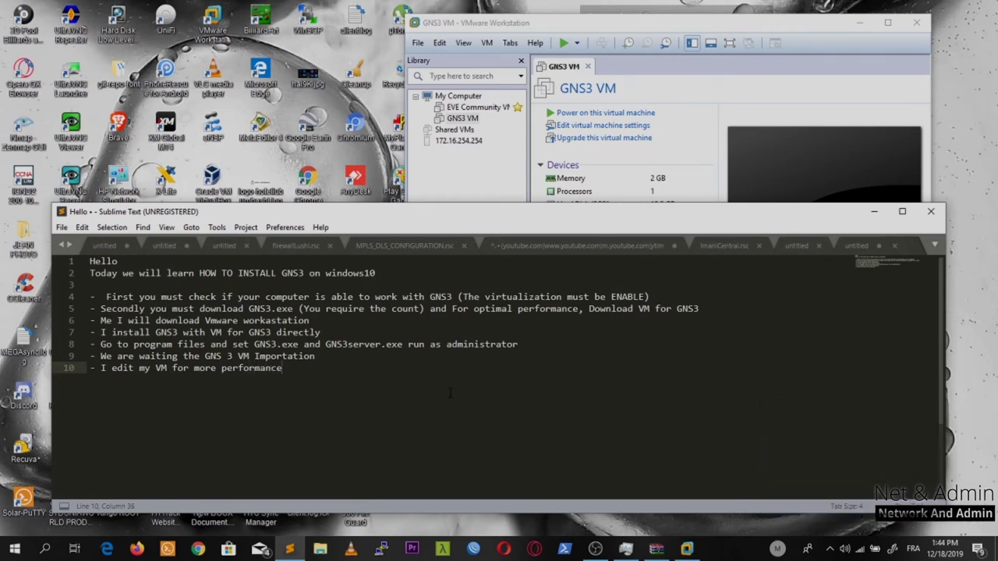
- In VMware Workstation, open the GNS3 VM's settings and set its memory to 4 GB
left_click(677, 29)
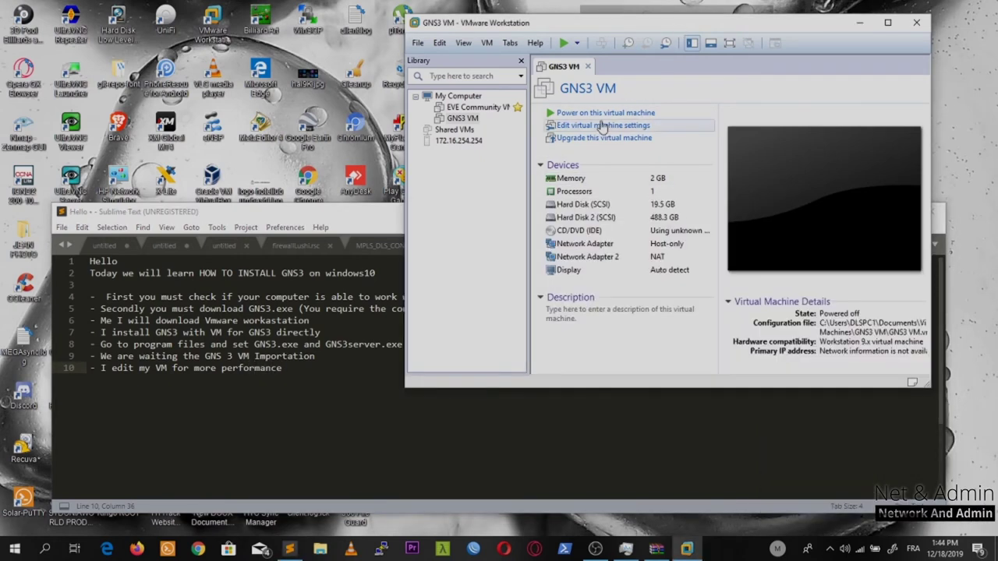
left_click(585, 128)
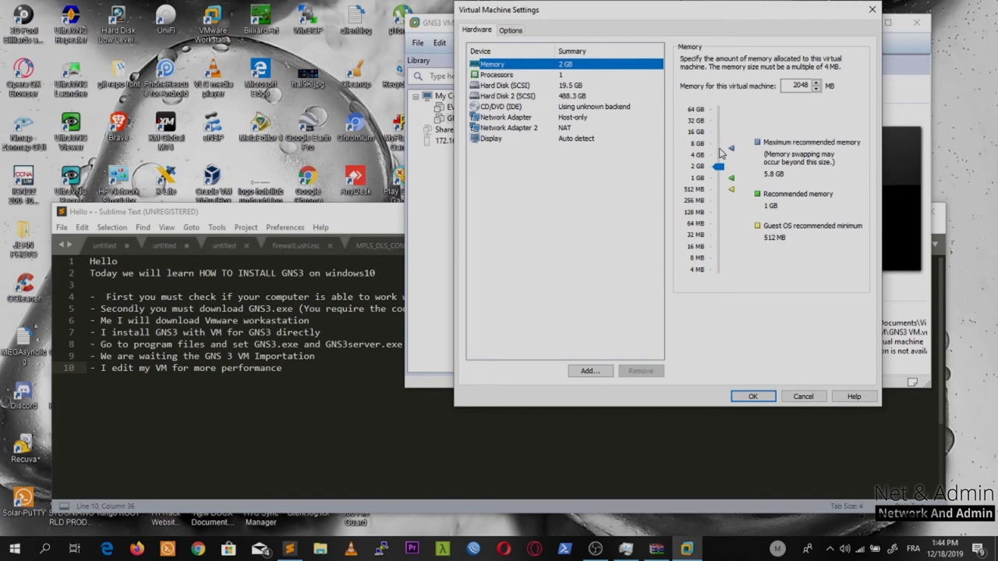
left_click(721, 154)
left_click_drag(722, 153, 718, 155)
- Give the GNS3 VM 4 processor cores in total and enable Virtualize Intel VT-x/EPT or AMD-V/RVI
left_click(576, 75)
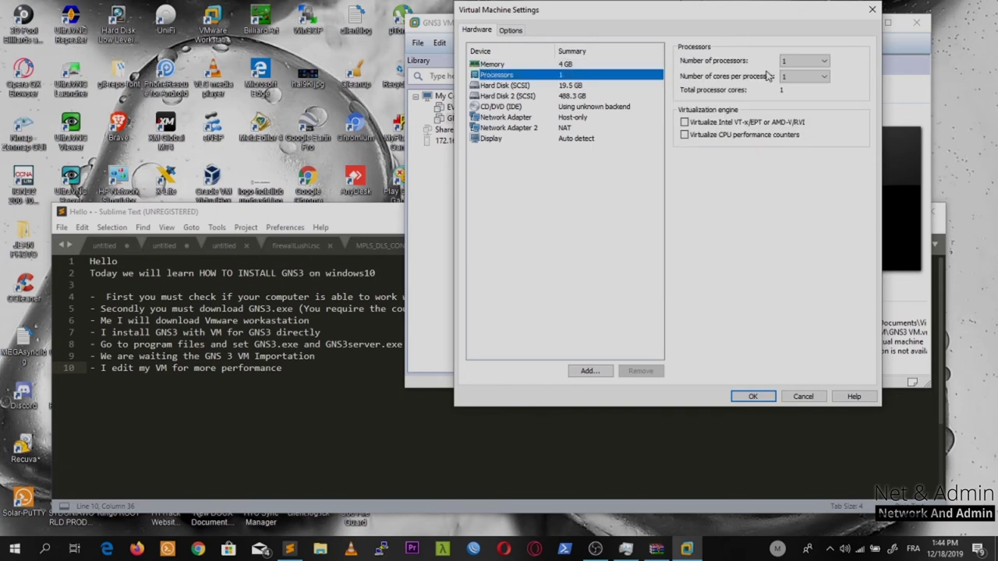
left_click(791, 64)
left_click(791, 80)
left_click(793, 76)
left_click(792, 96)
left_click(683, 122)
- Raise the GNS3 VM's memory to 6.1 GB, save the settings and close VMware Workstation
left_click(492, 63)
left_click(752, 396)
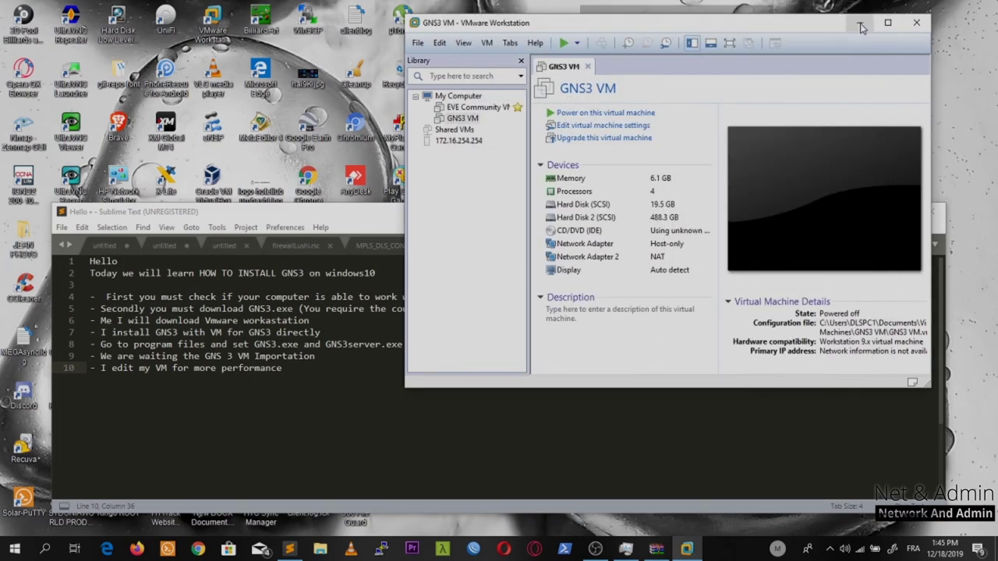
left_click(908, 28)
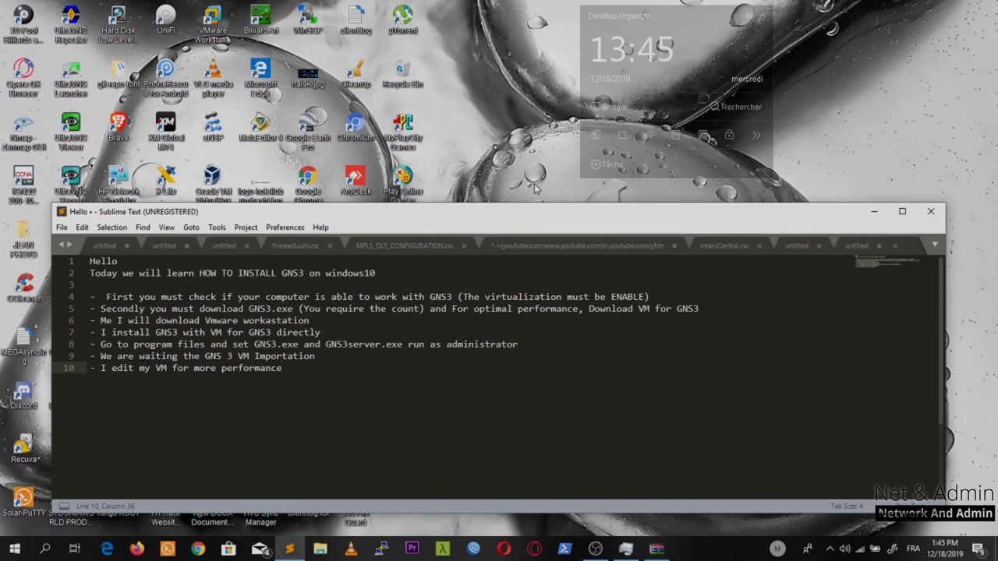
- Extend the last line of the Sublime Text note with "after I start GNS3" and minimize the editor
left_click_drag(462, 223, 555, 161)
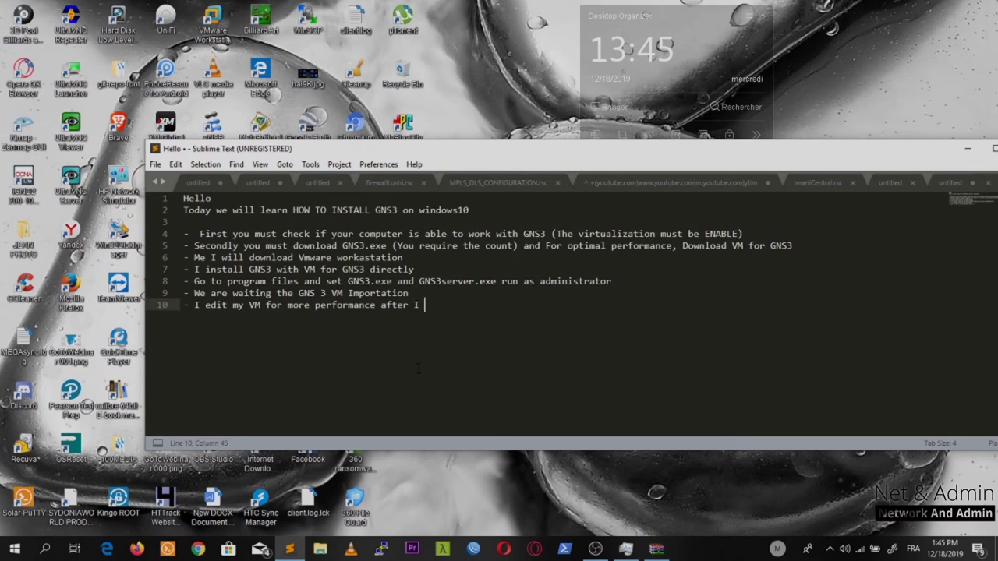
type("start GNS3")
left_click(968, 148)
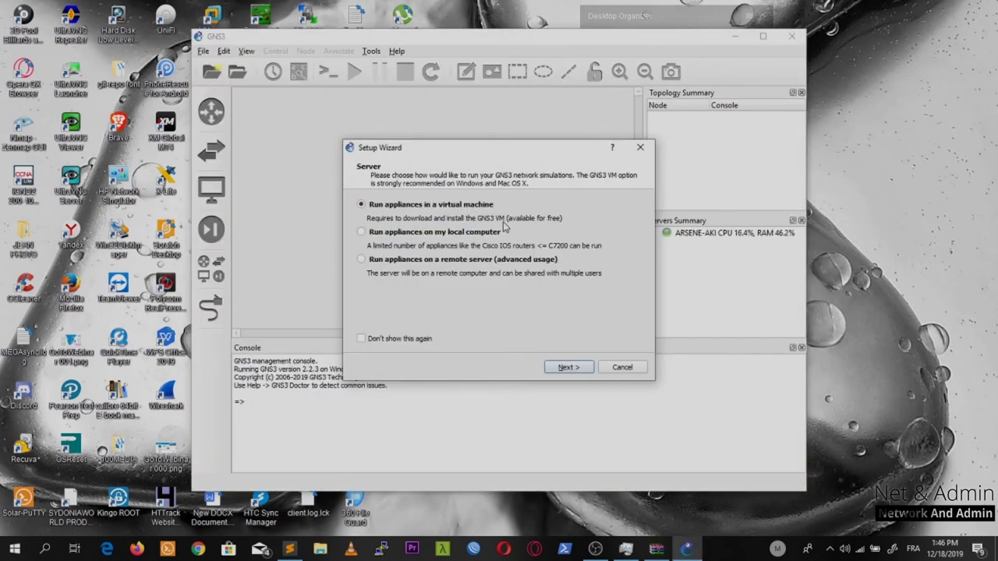
- In GNS3, dismiss the Setup Wizard and enable the GNS3 VM in the preferences
left_click(623, 366)
left_click(224, 51)
left_click(240, 111)
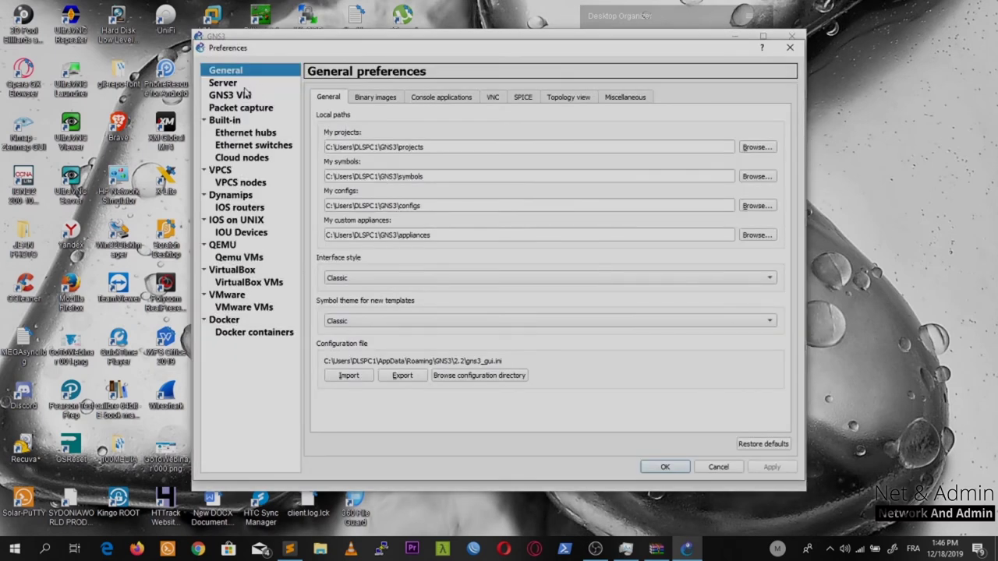
left_click(248, 85)
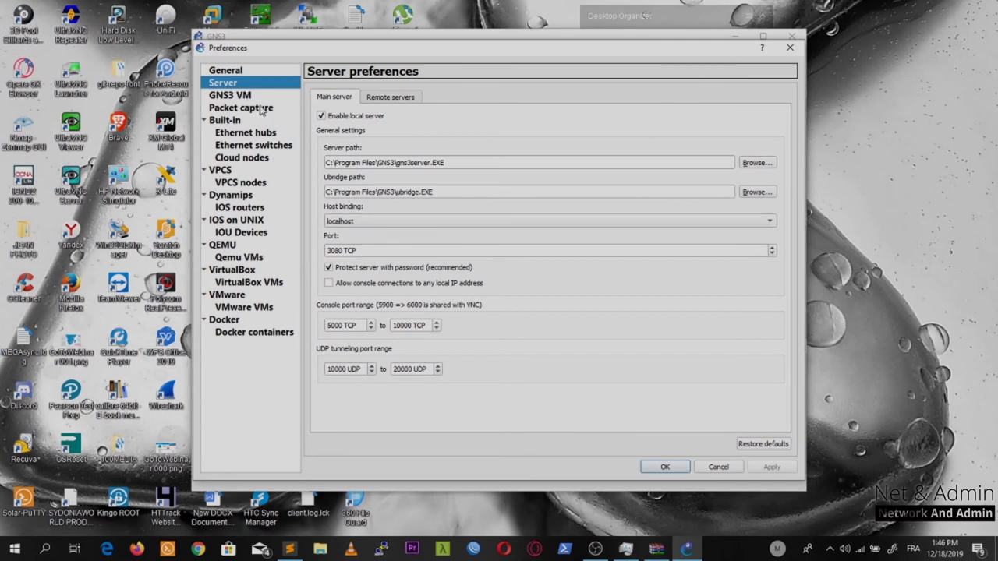
left_click(242, 98)
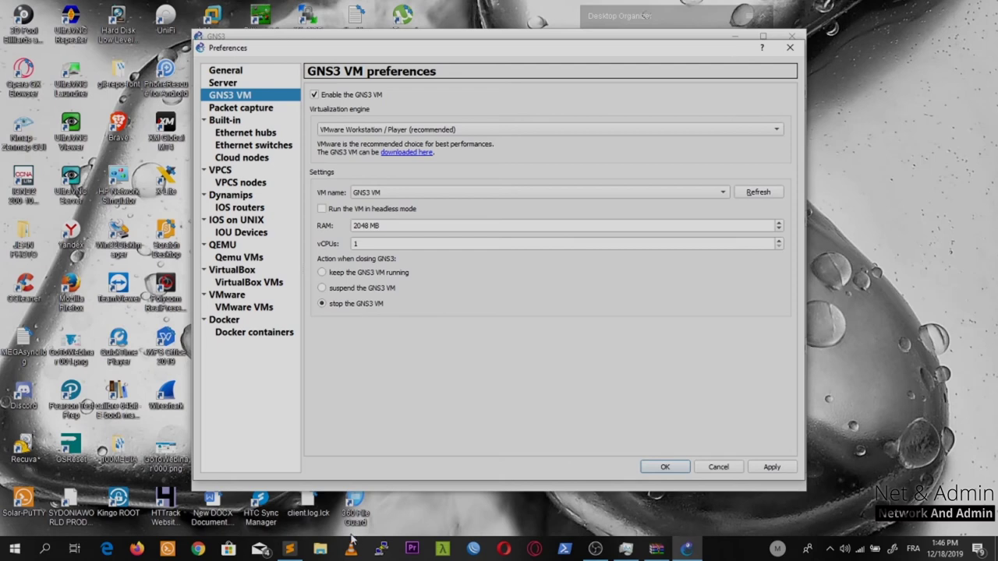
- Add the line "- Go to preferences and Enable the GNS3 VM" to the end of the Sublime Text note
left_click(290, 549)
key("Return")
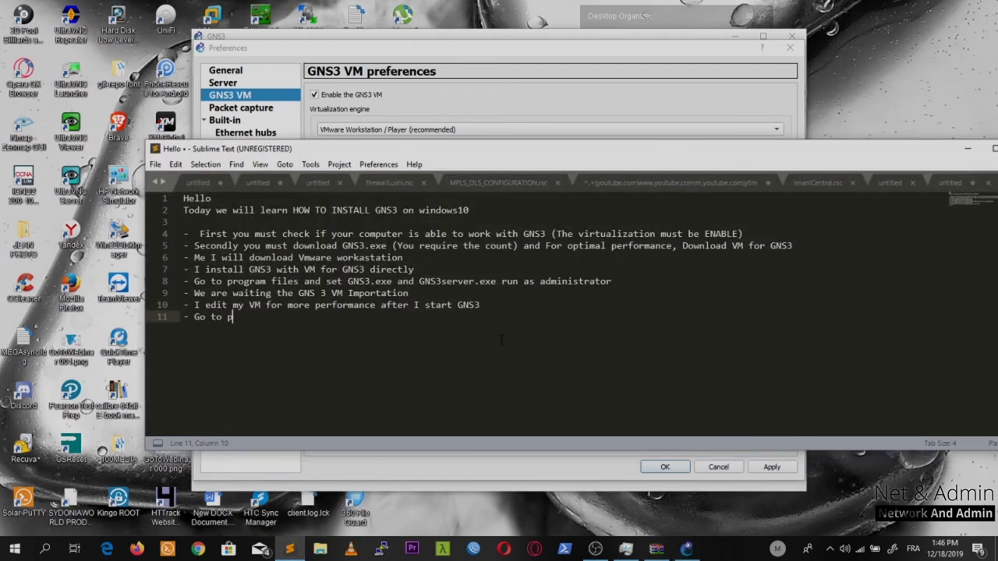
type("- Go to preferences and Enable the GNS3 VM")
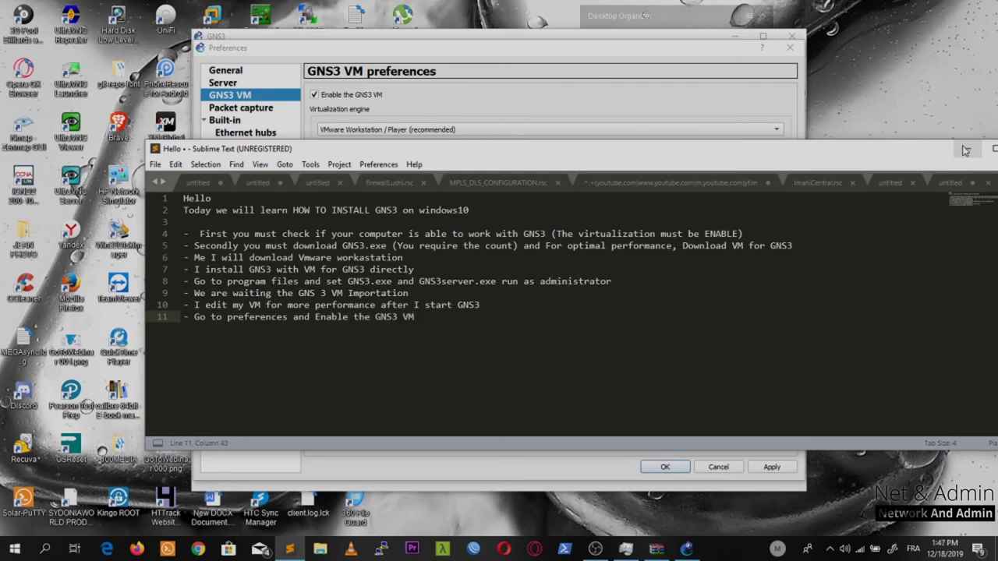
left_click(968, 148)
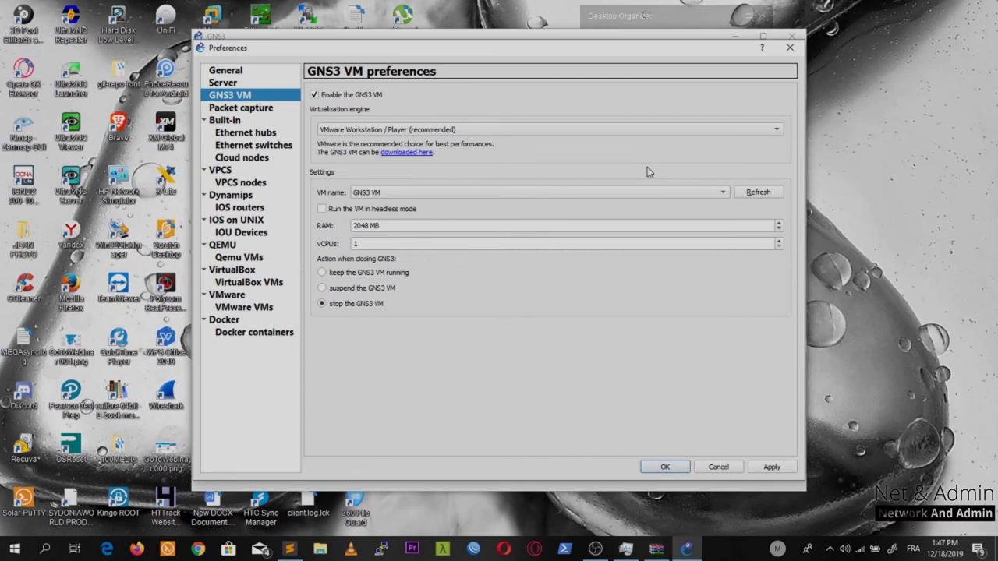
- In the GNS3 VM preferences, select VMware Workstation / Player (recommended) as the virtualization engine and apply the settings
left_click(468, 134)
left_click(430, 130)
left_click(769, 467)
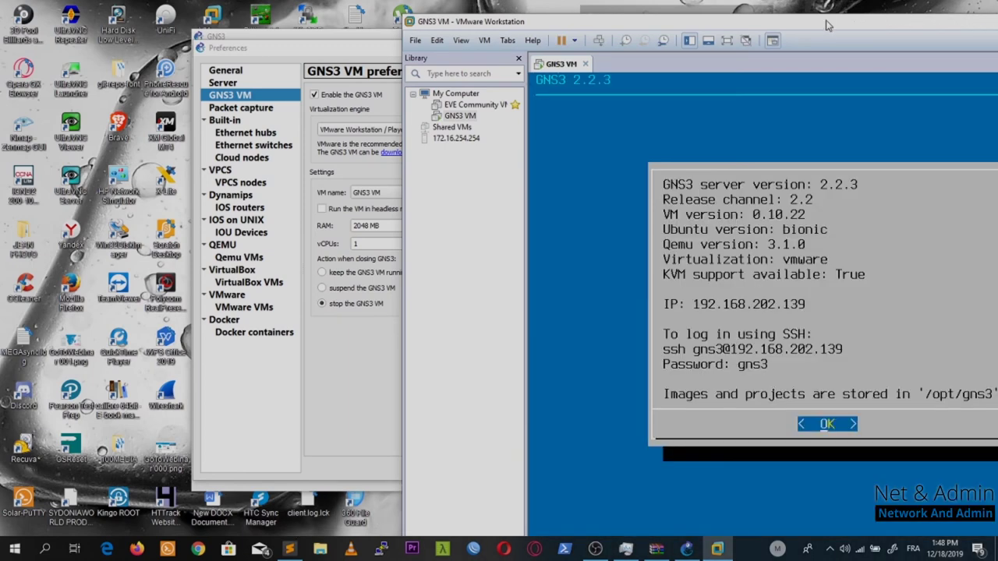
- Reposition the VMware Workstation window to read the GNS3 VM's server information, minimize it, and confirm the GNS3 preferences
left_click_drag(827, 23, 776, 24)
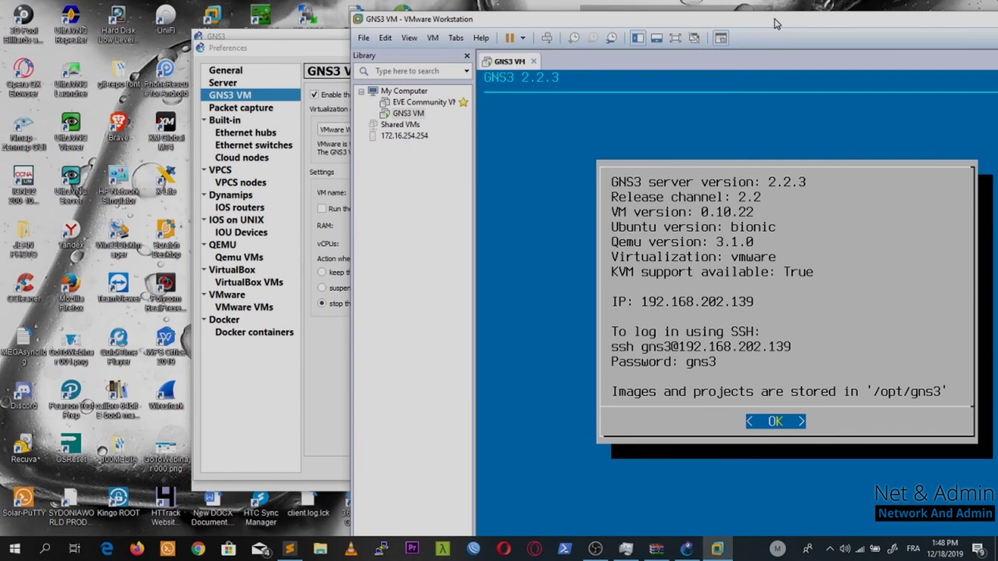
left_click_drag(836, 24, 716, 20)
left_click(925, 17)
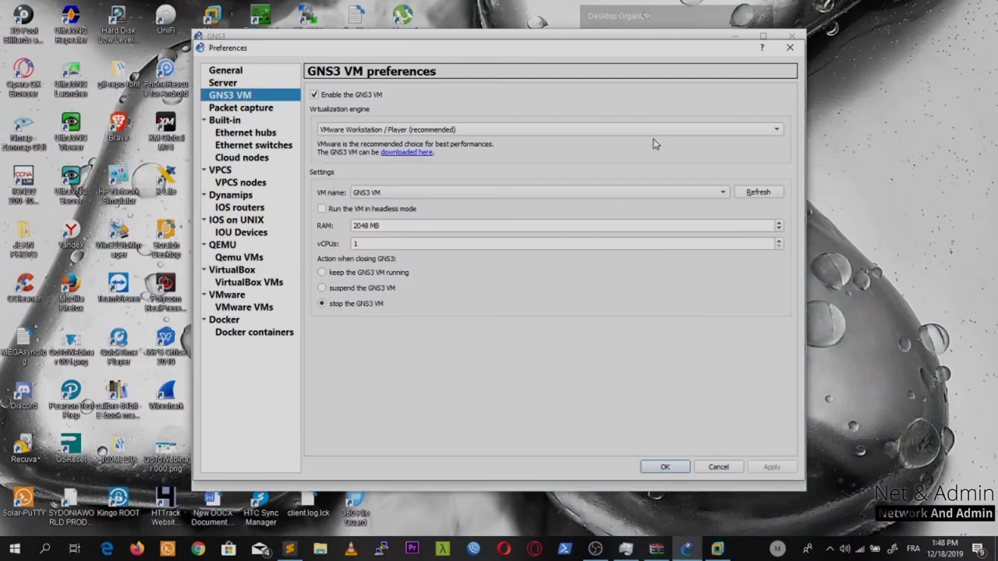
left_click(663, 467)
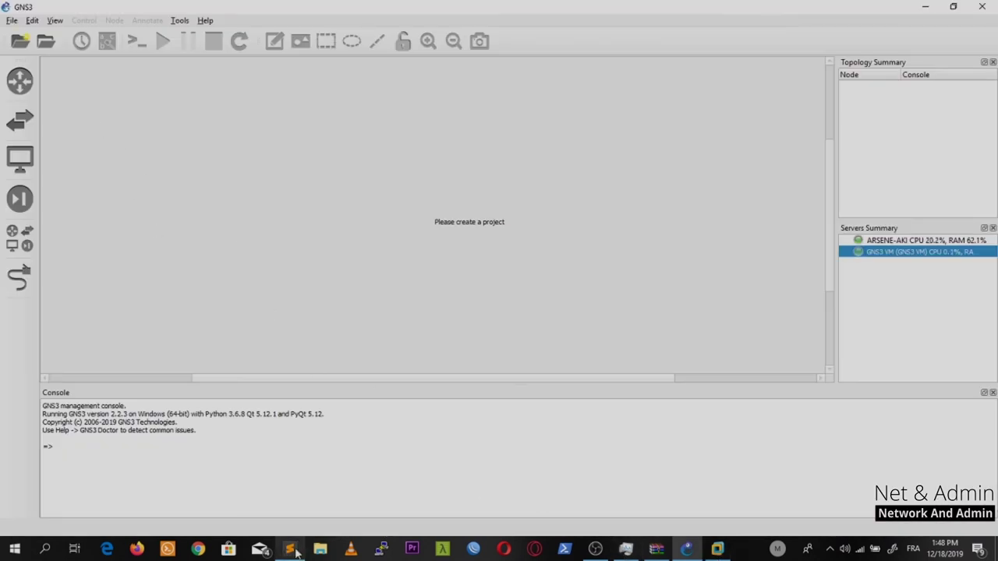
- Create a new GNS3 project named "First Test"
left_click(21, 40)
double_click(421, 237)
type("First Test")
key("Return")
- Show all available devices and place an Ethernet switch in the upper middle of the workspace, hosted on the GNS3 VM server
left_click(22, 79)
left_click(27, 232)
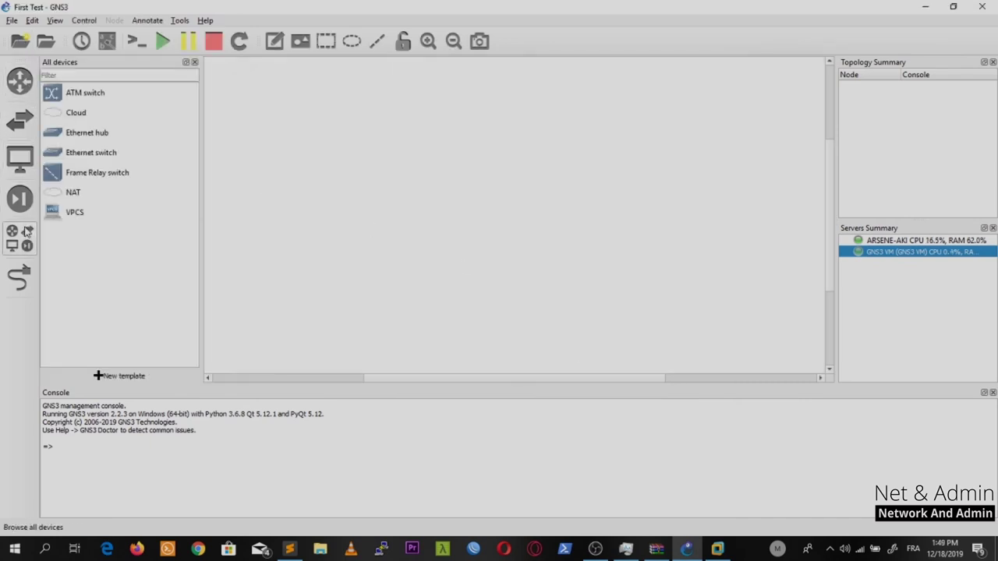
left_click(88, 136)
left_click_drag(78, 158, 488, 156)
left_click(472, 272)
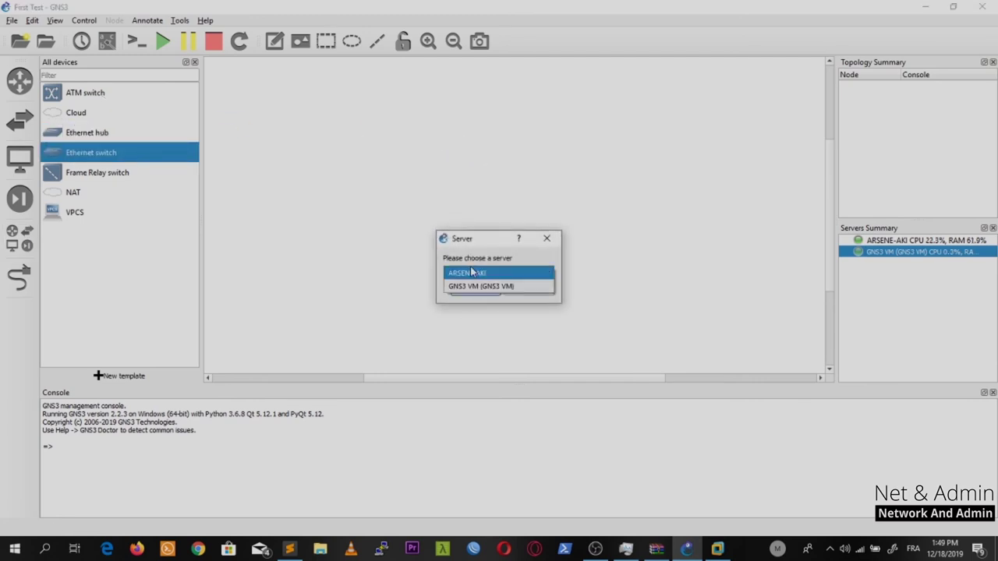
left_click(472, 286)
left_click(470, 288)
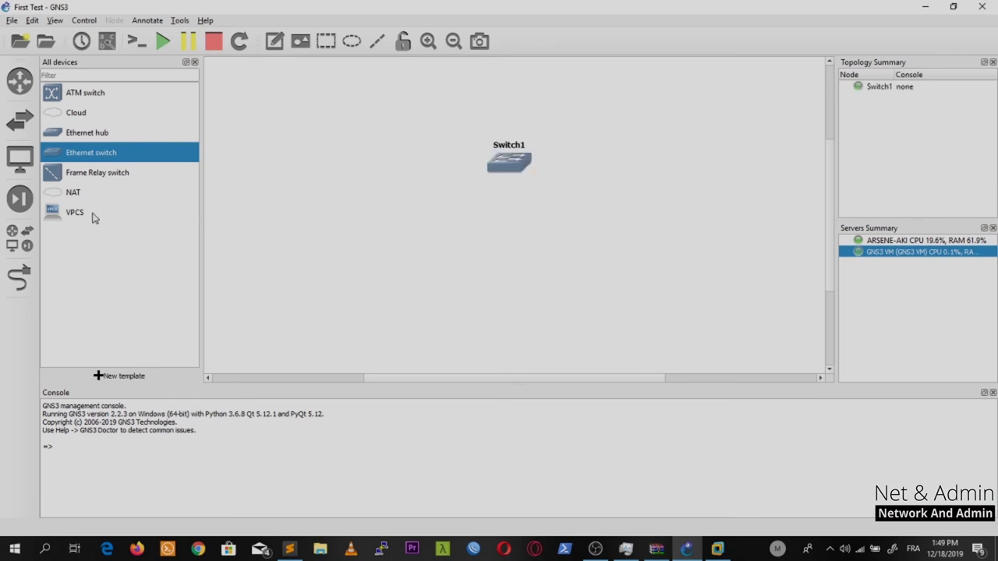
- Place a VPCS node below and to the left of the switch, hosted on the GNS3 VM server
left_click_drag(58, 217, 367, 226)
left_click(466, 273)
left_click(471, 286)
left_click(471, 288)
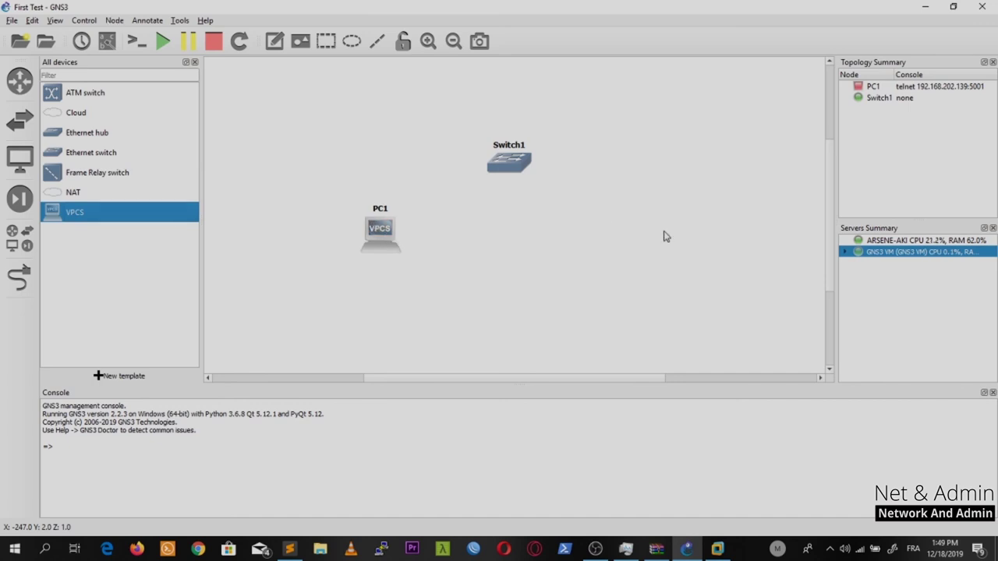
- Duplicate PC1 and place the copy on the opposite side of the switch
right_click(373, 234)
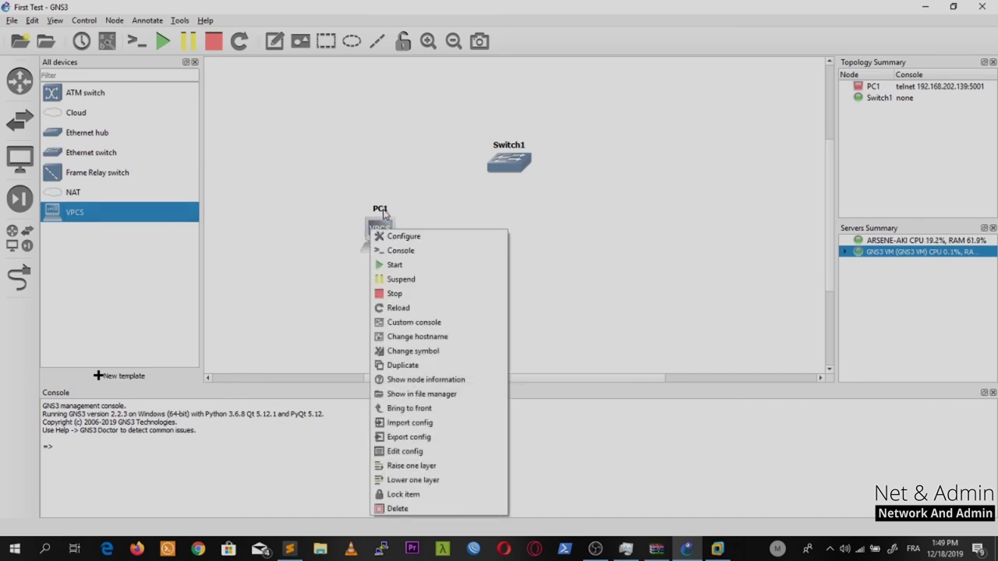
left_click(387, 176)
right_click(379, 227)
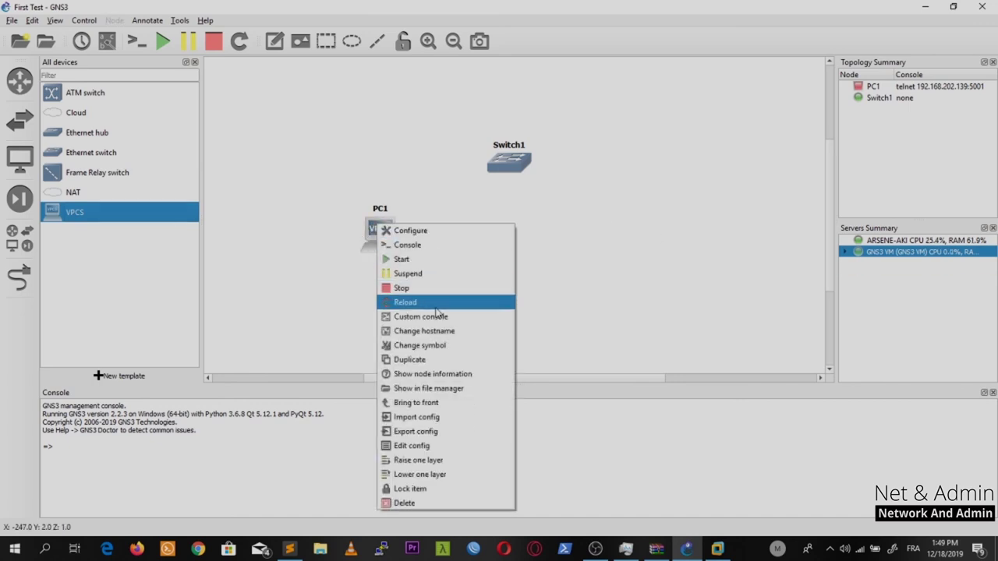
left_click(409, 360)
left_click_drag(390, 234, 620, 226)
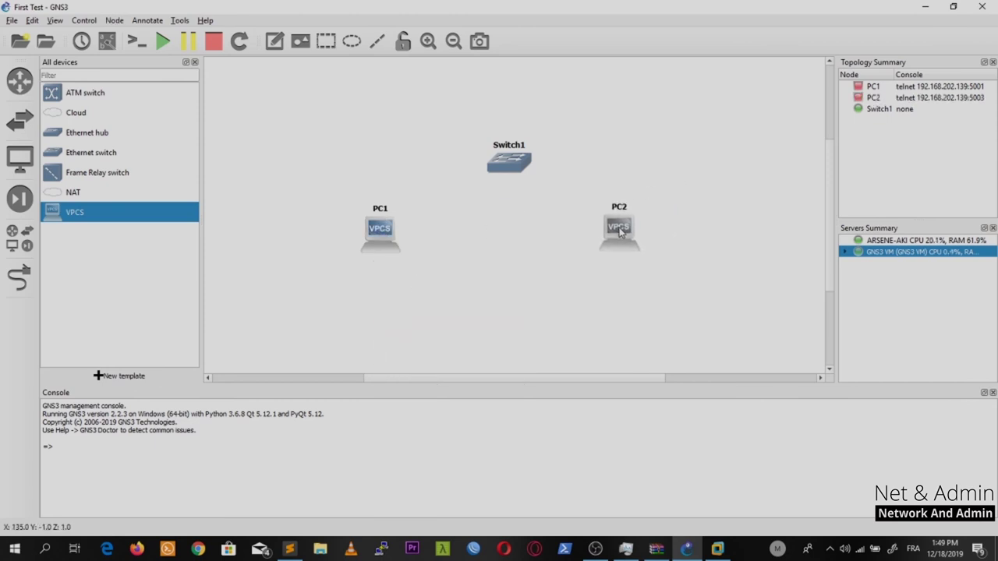
- Link PC1's Ethernet0 port to Switch1's Ethernet0 port
left_click(20, 277)
left_click(362, 232)
left_click(406, 237)
left_click(511, 163)
left_click(543, 199)
- Link Switch1's Ethernet1 port to PC2 and leave the link tool
left_click(516, 161)
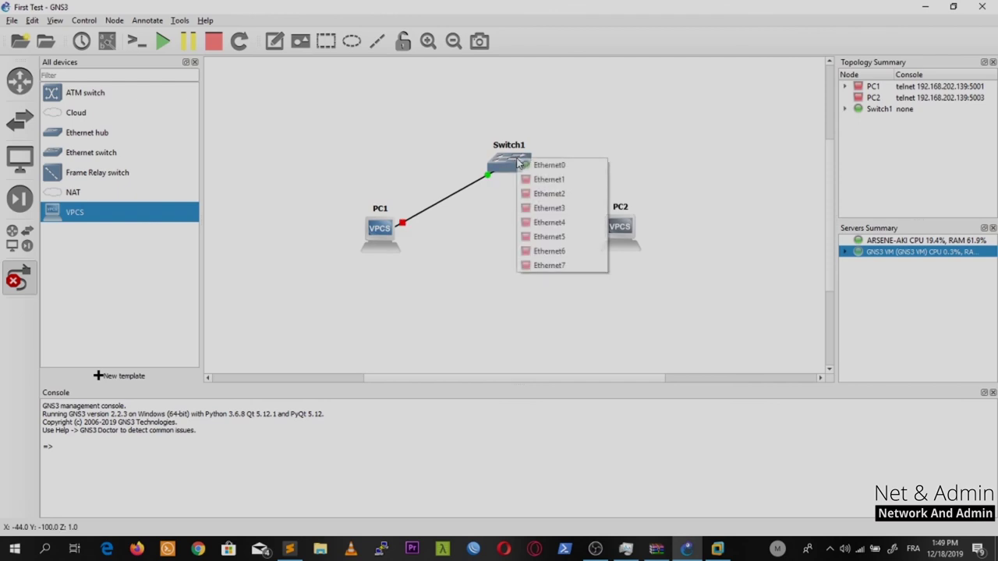
left_click(541, 180)
left_click(622, 231)
left_click(633, 235)
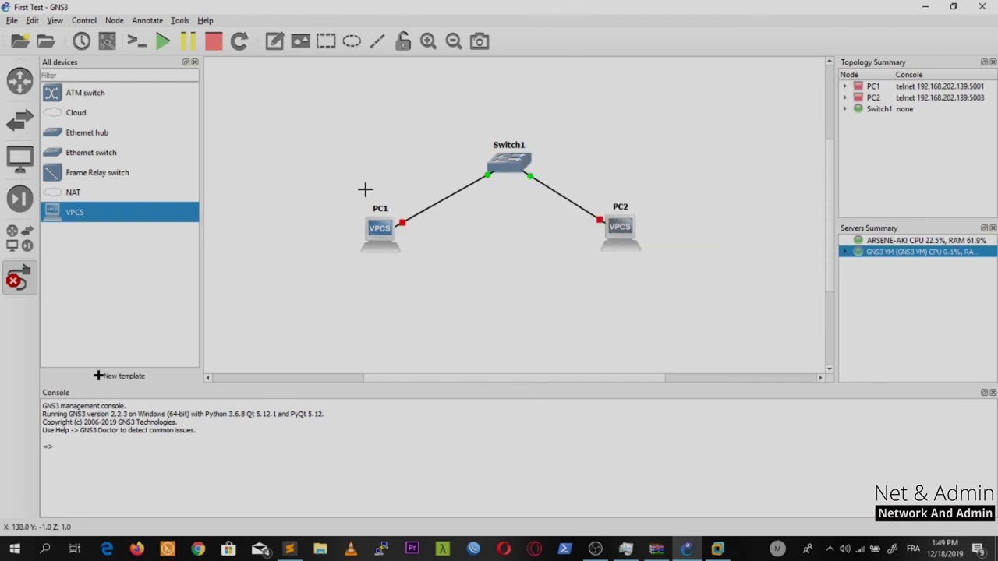
left_click(19, 277)
- Align both PCs and the switch horizontally in one row and start all nodes
left_click_drag(325, 102, 696, 261)
right_click(625, 228)
left_click(700, 269)
left_click(628, 278)
left_click(162, 41)
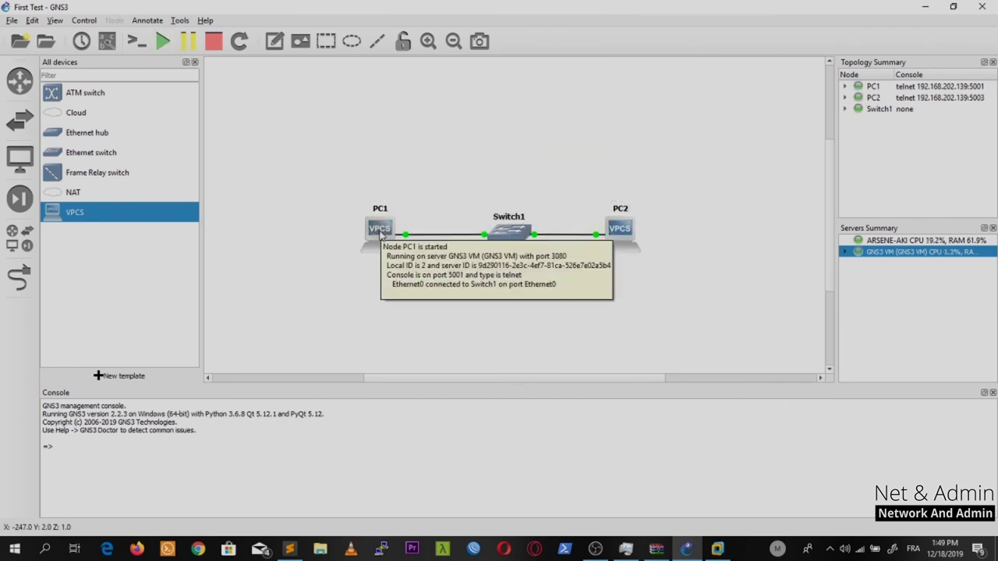
- Open a custom console for PC1 with the predefined command Solar-Putty (included with GNS3)
right_click(380, 234)
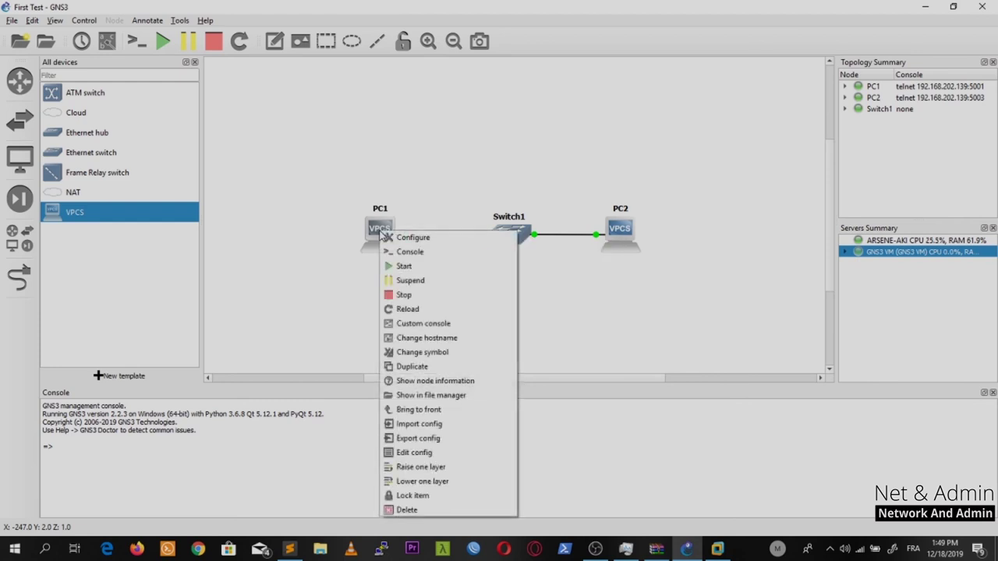
left_click(430, 324)
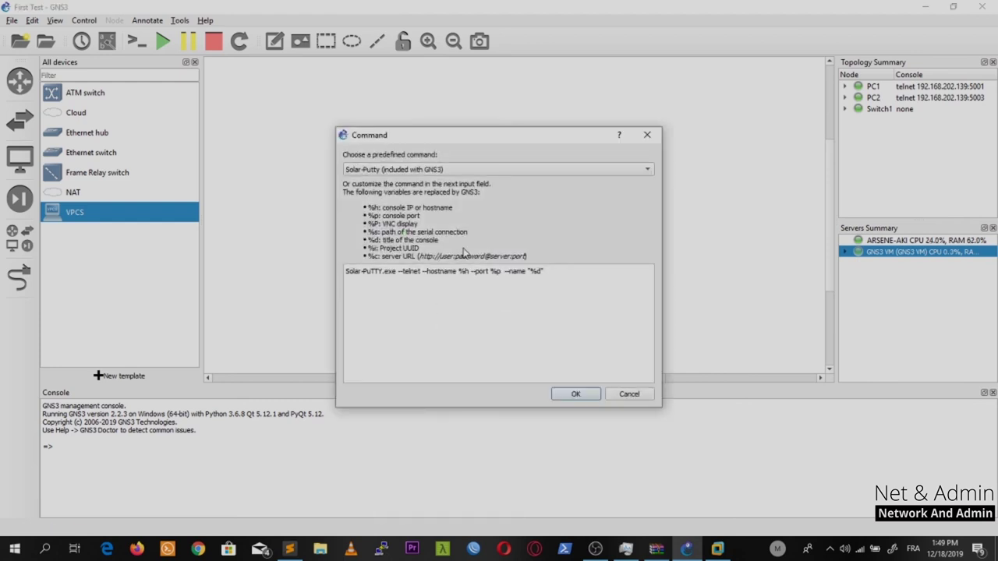
left_click(579, 397)
- Open a console for PC2
right_click(621, 230)
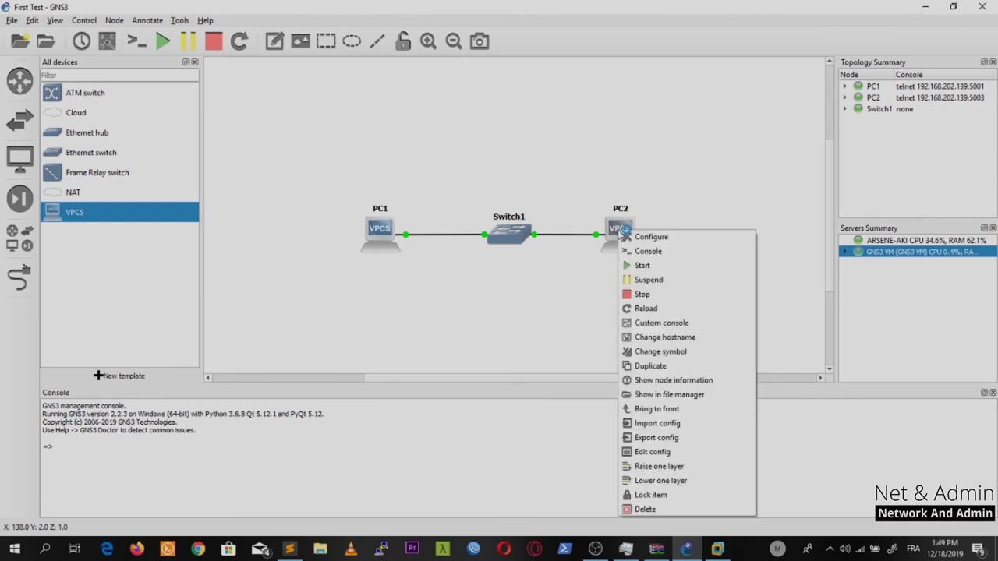